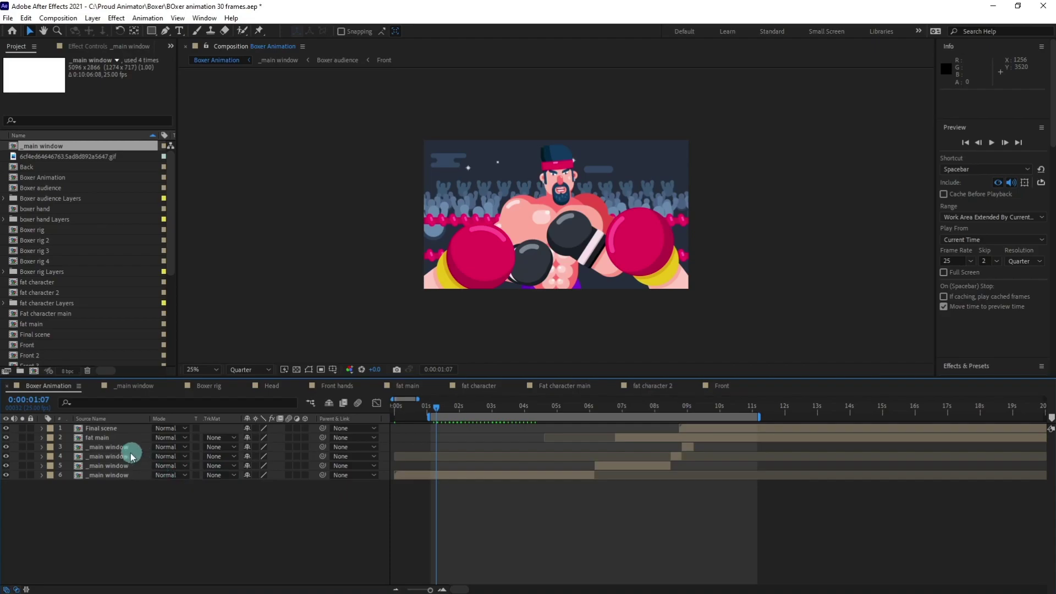
# - Open the _main window precomp, set the time to 0:00:00:16, and open Boxer rig 3
pyautogui.doubleClick(101, 448)
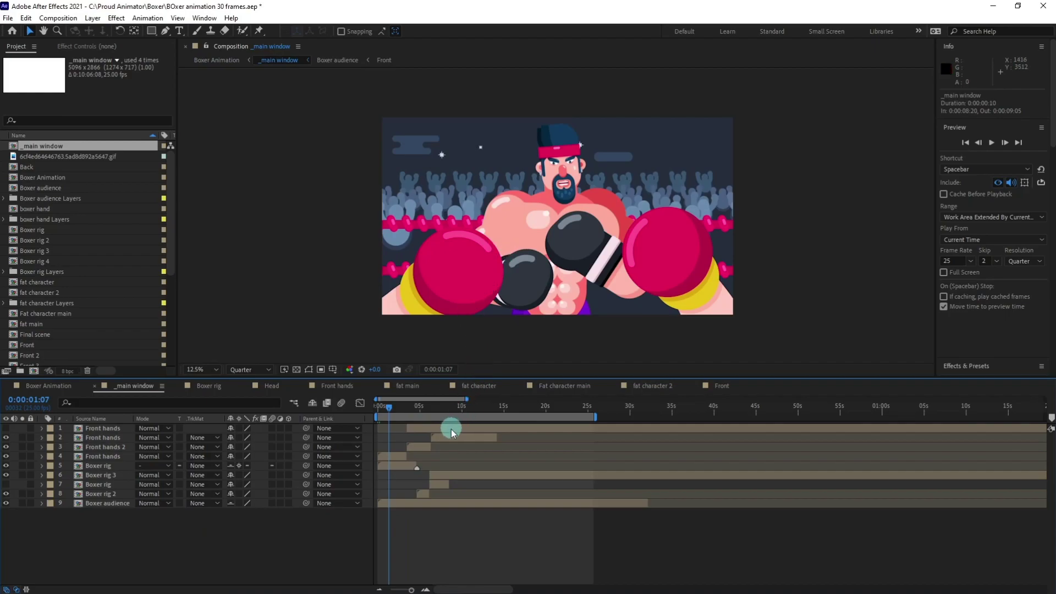
pyautogui.moveTo(389, 407); pyautogui.dragTo(383, 407)
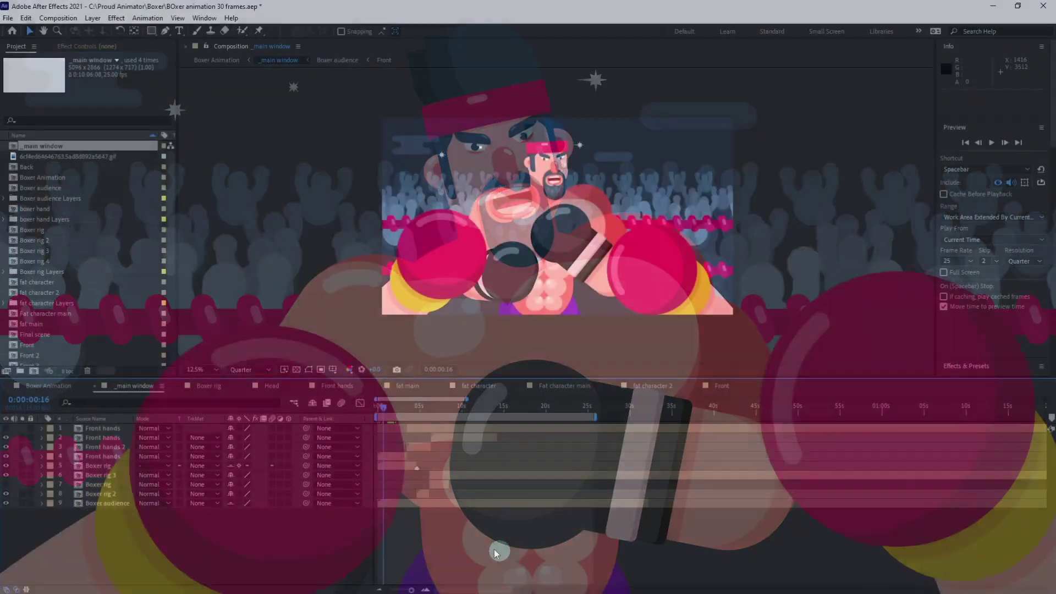
pyautogui.click(438, 508)
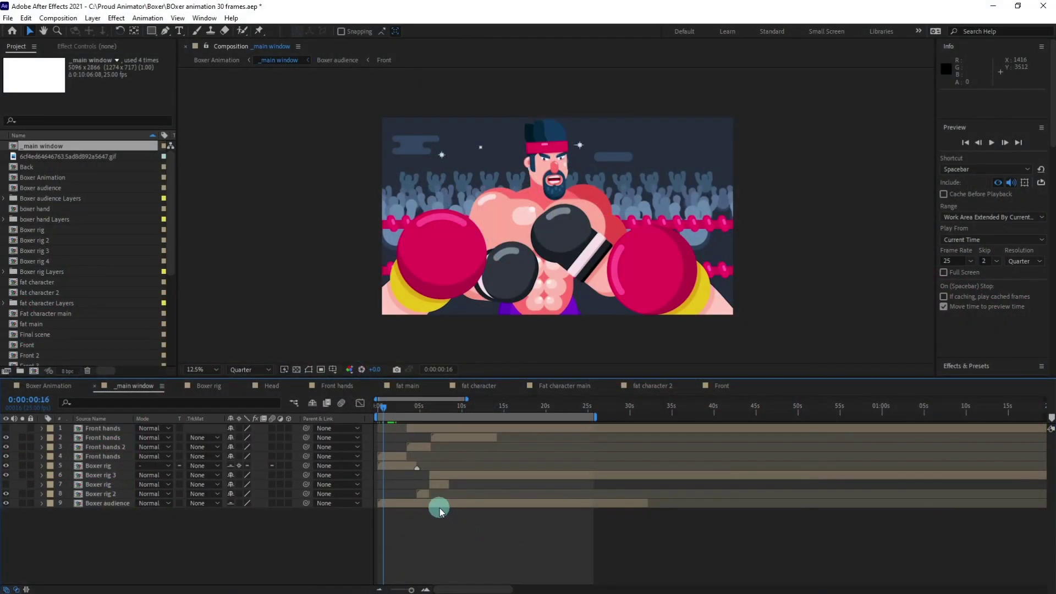
pyautogui.doubleClick(99, 476)
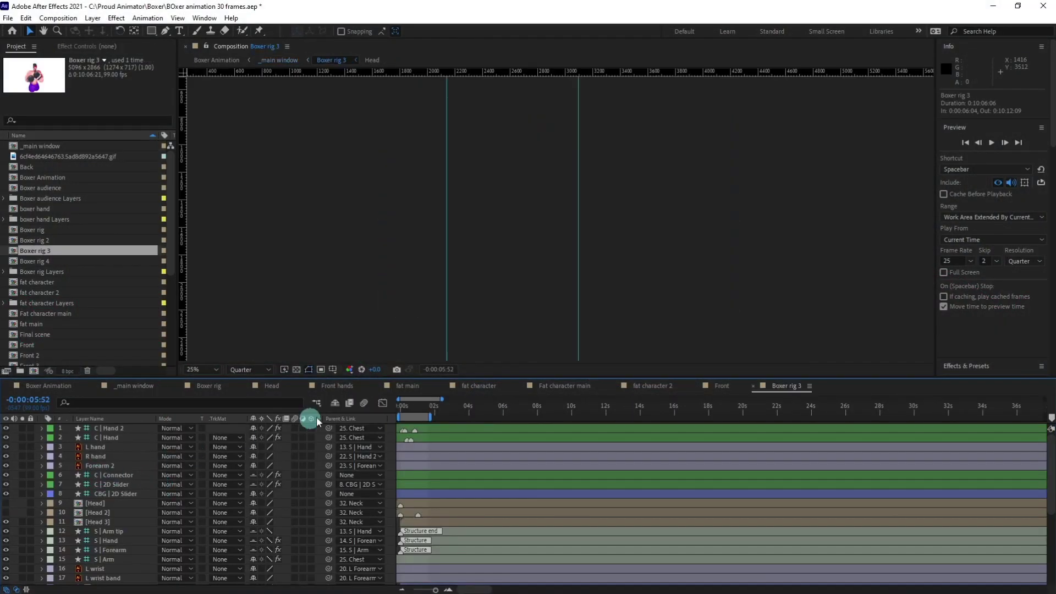
# - Jump to the first frame, preview the punch animation, then select the left glove's hand controller
pyautogui.moveTo(406, 408); pyautogui.dragTo(395, 404)
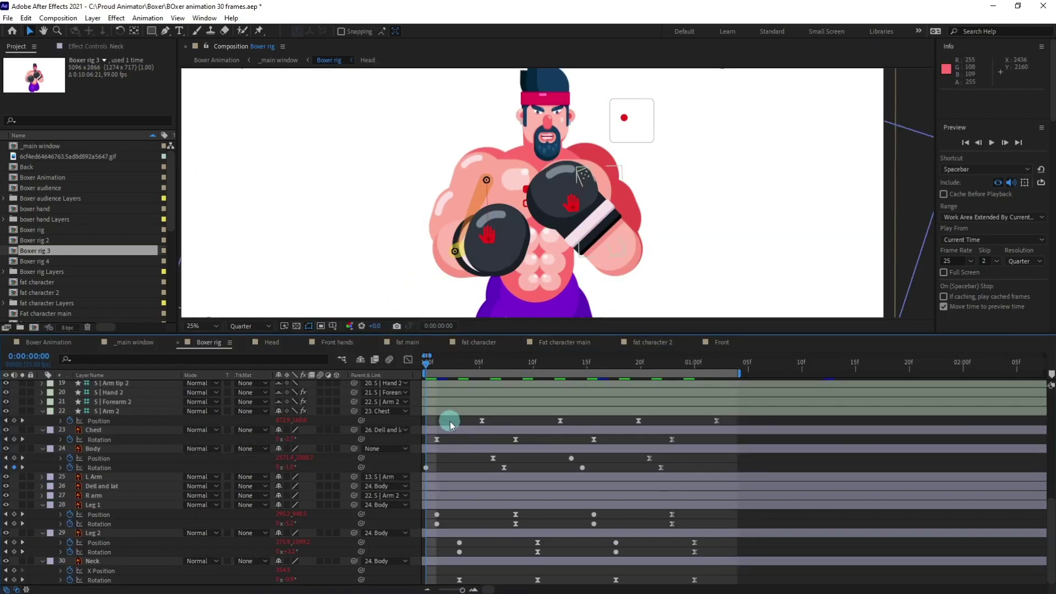
pyautogui.press('space')
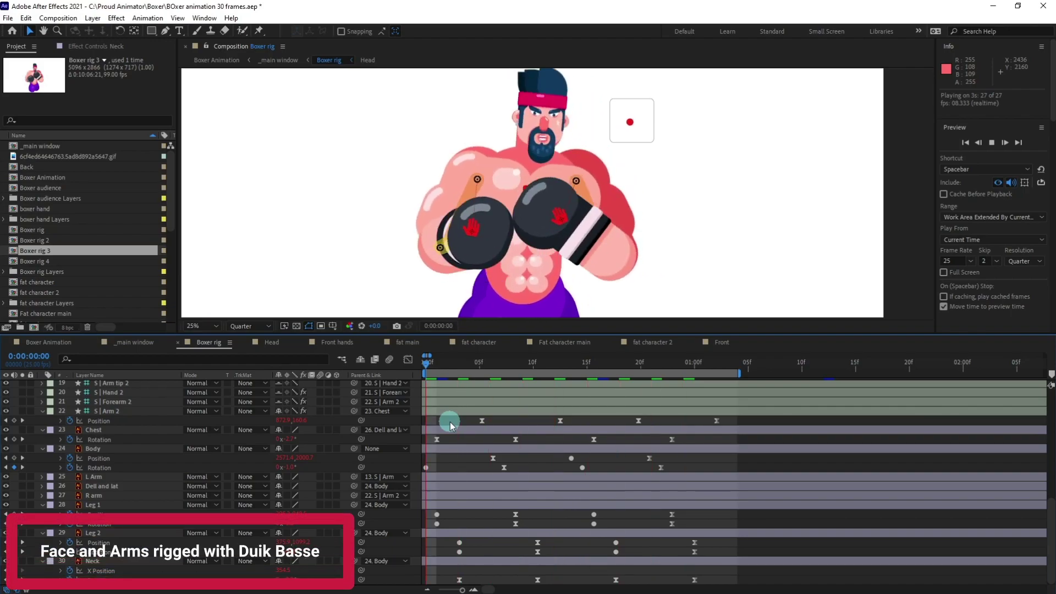
pyautogui.press('space')
pyautogui.click(485, 228)
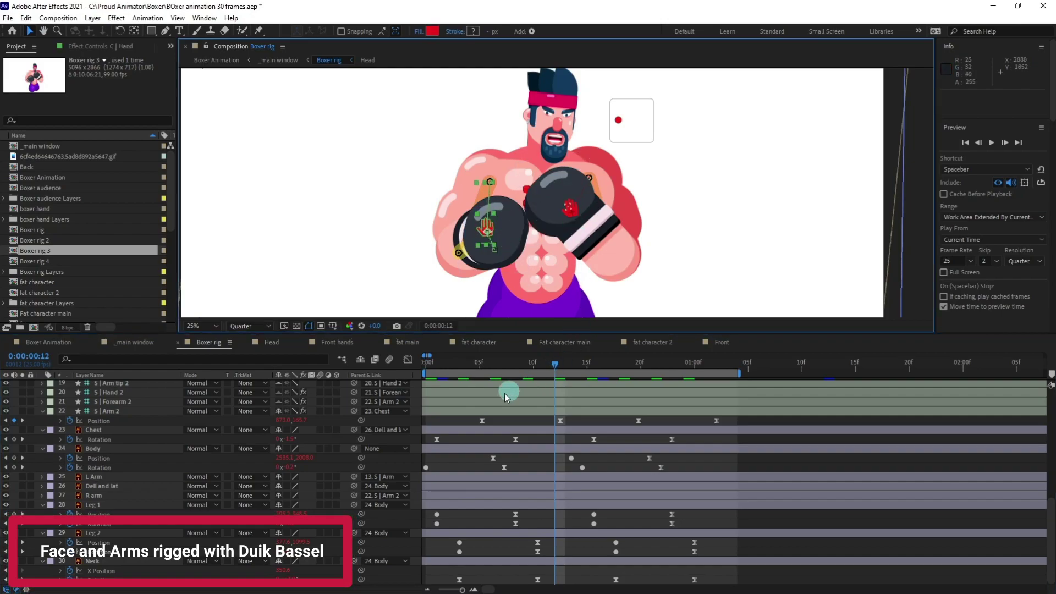
# - Return to frame 0, test-drag the Body layer, then undo the move
pyautogui.click(430, 362)
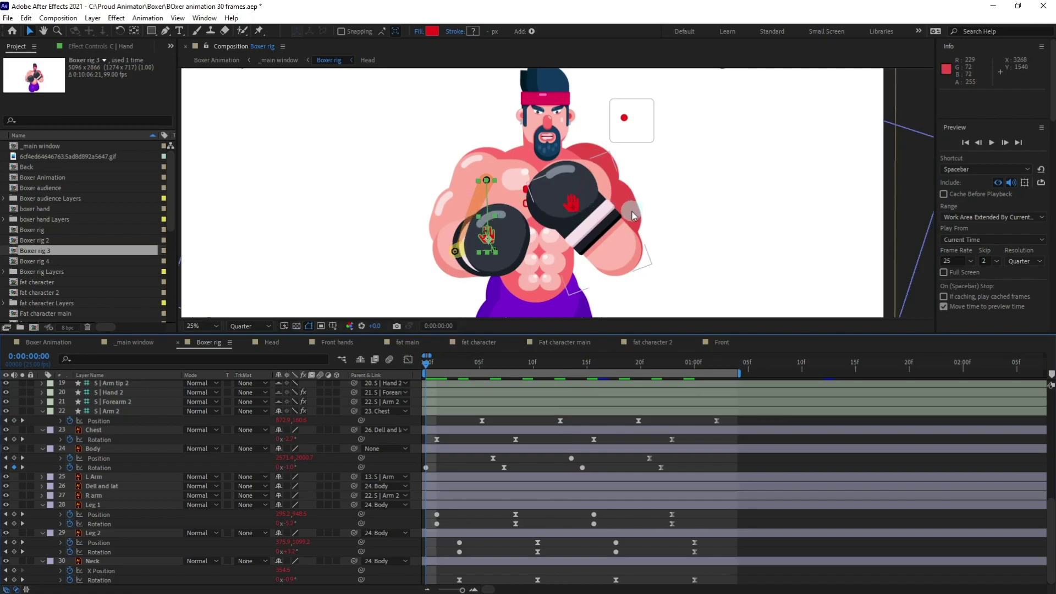
pyautogui.click(127, 450)
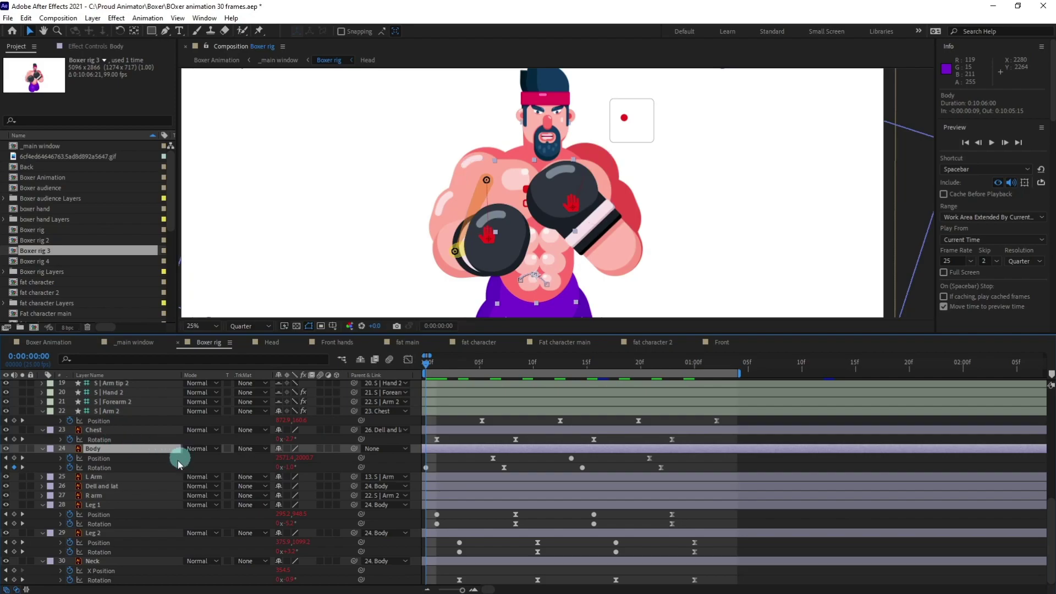
pyautogui.moveTo(551, 262); pyautogui.dragTo(569, 245)
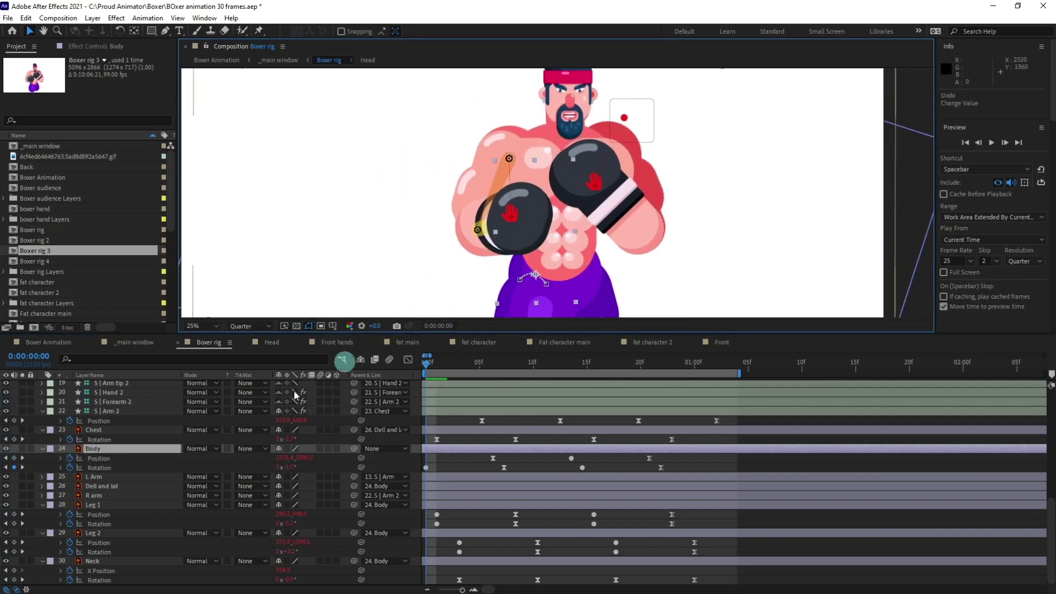
pyautogui.hotkey('ctrl', 'z')
# - Test-drag the Chest layer slightly right, then undo it
pyautogui.click(94, 430)
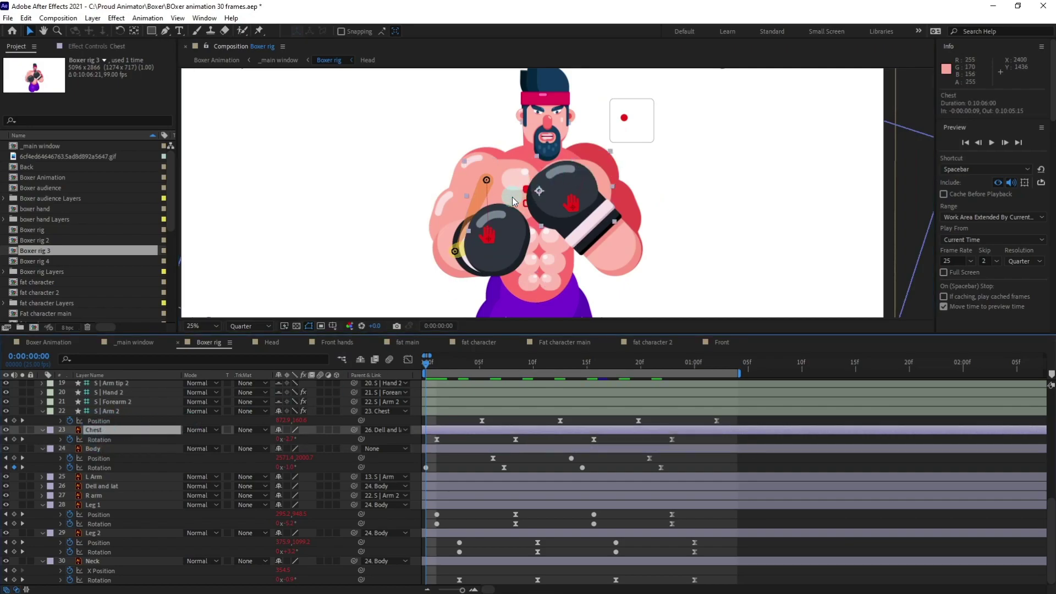
pyautogui.moveTo(518, 186)
pyautogui.mouseDown()
pyautogui.moveTo(526, 195)
pyautogui.moveTo(515, 199)
pyautogui.moveTo(507, 187)
pyautogui.moveTo(530, 190)
pyautogui.mouseUp()
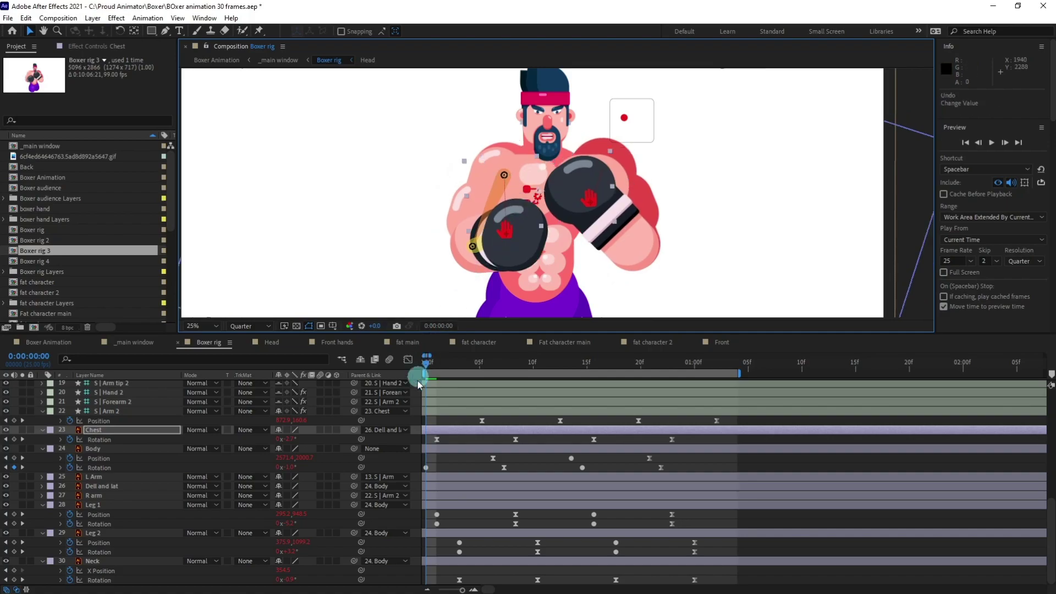
pyautogui.hotkey('ctrl', 'z')
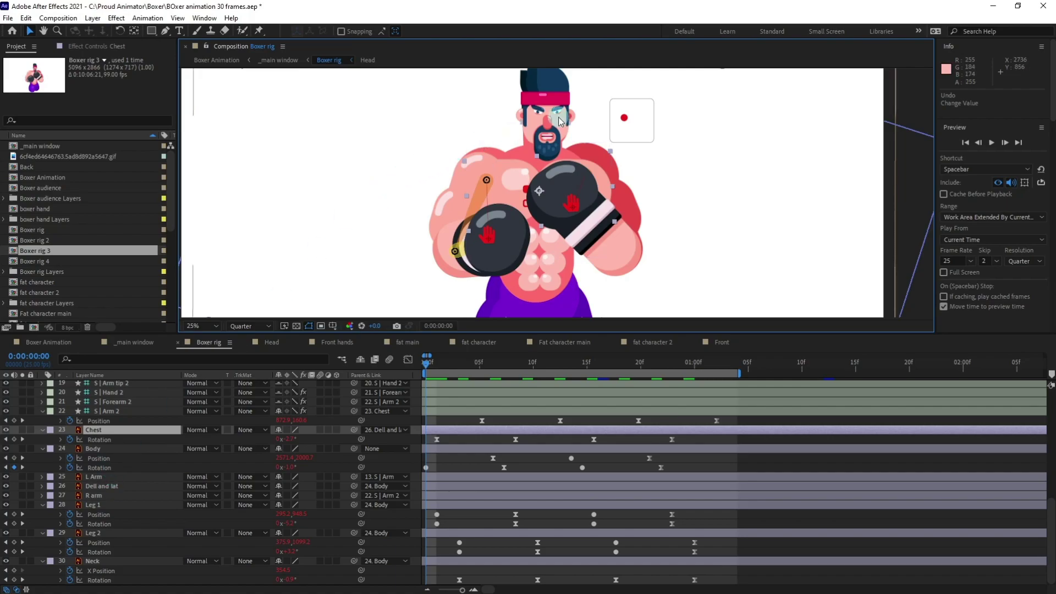
# - Toggle the left hand controller, set frame 0:00:00:01, and reveal C | Hand's loopIn()+loopOut() expression
pyautogui.scroll(3, 160, 536)
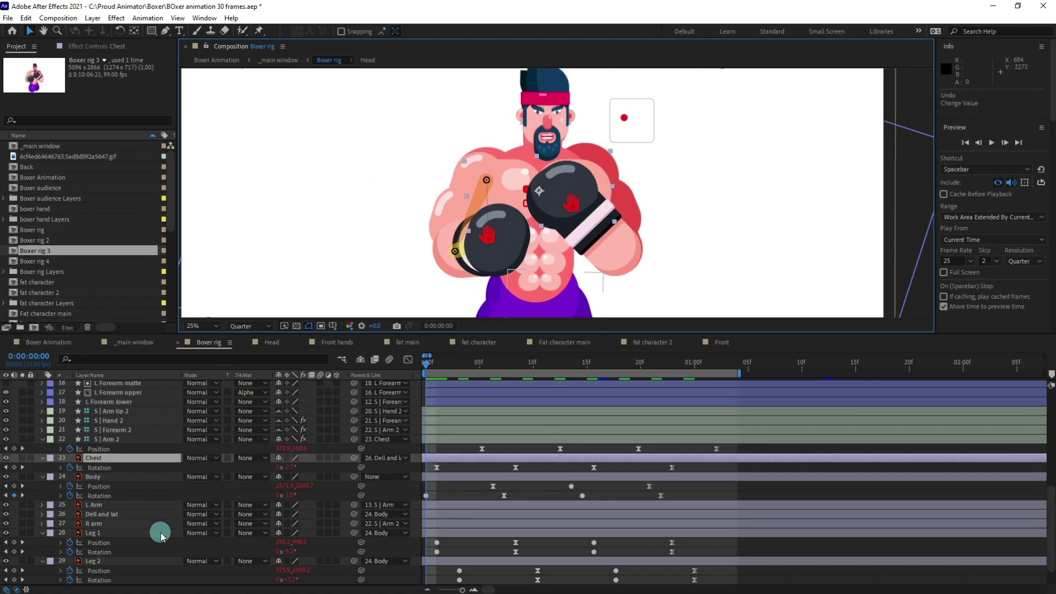
pyautogui.scroll(4, 161, 536)
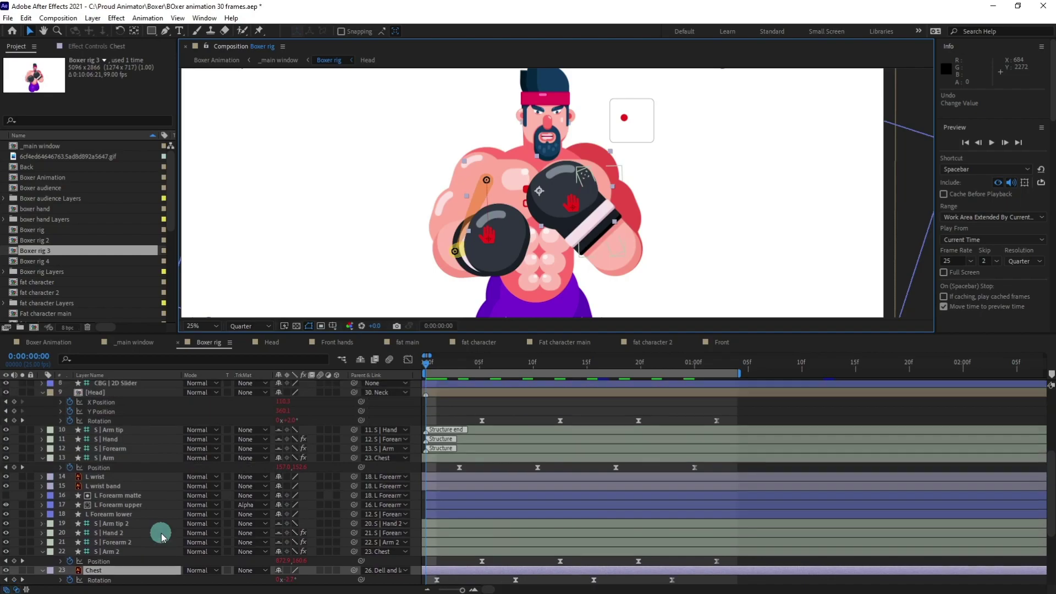
pyautogui.scroll(1, 161, 536)
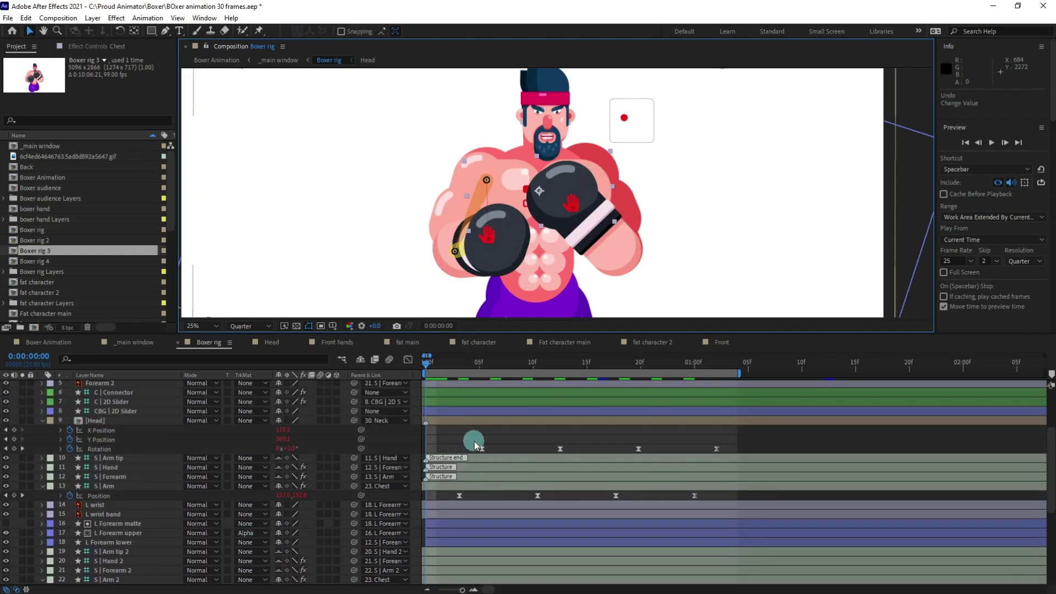
pyautogui.scroll(-2, 474, 441)
pyautogui.scroll(2, 473, 441)
pyautogui.click(489, 233)
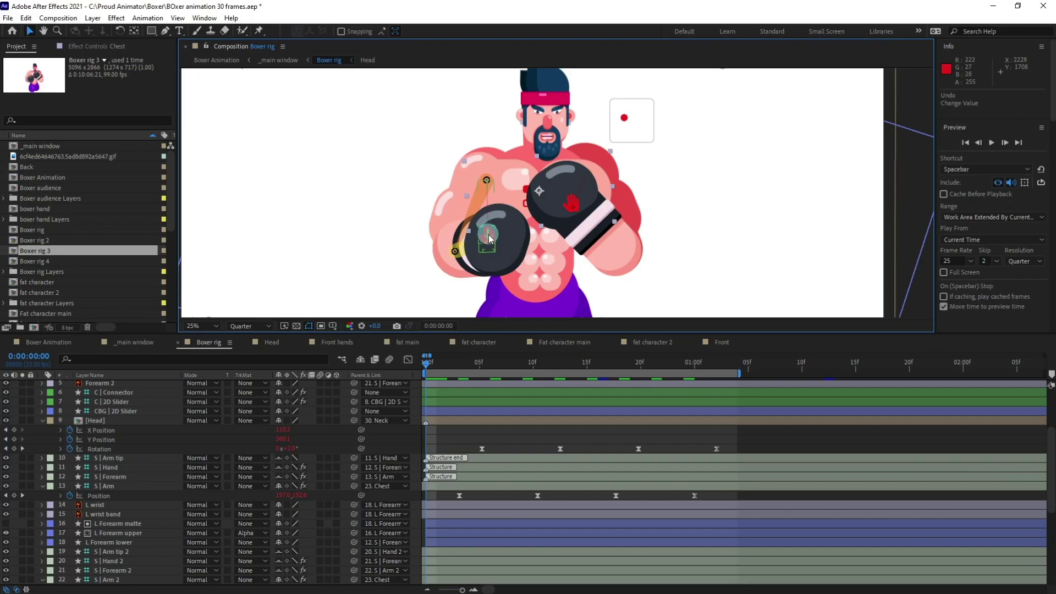
pyautogui.click(493, 319)
pyautogui.scroll(-5, 502, 404)
pyautogui.click(437, 364)
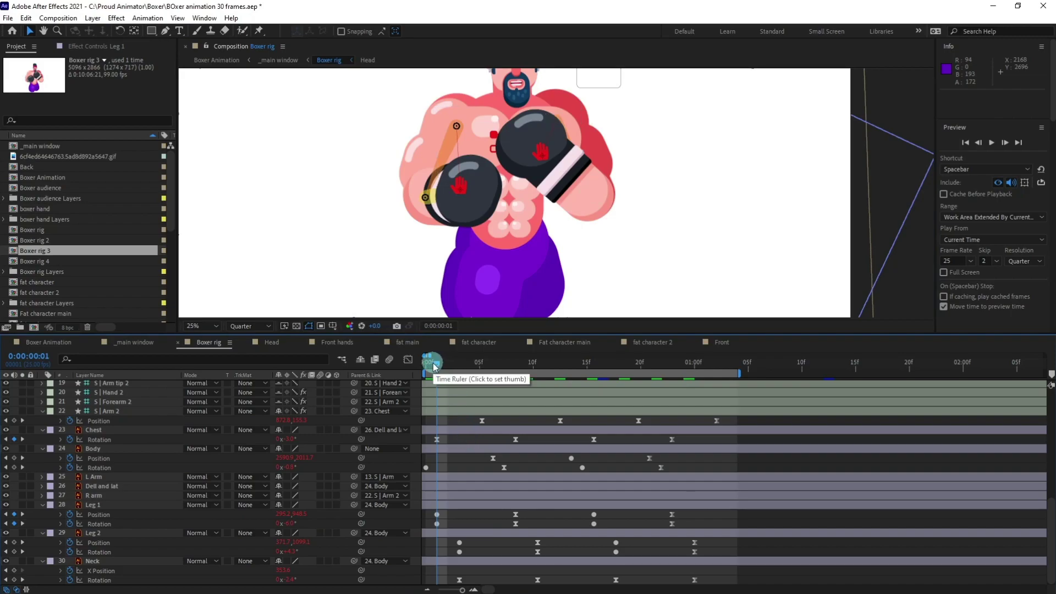
pyautogui.scroll(5, 477, 470)
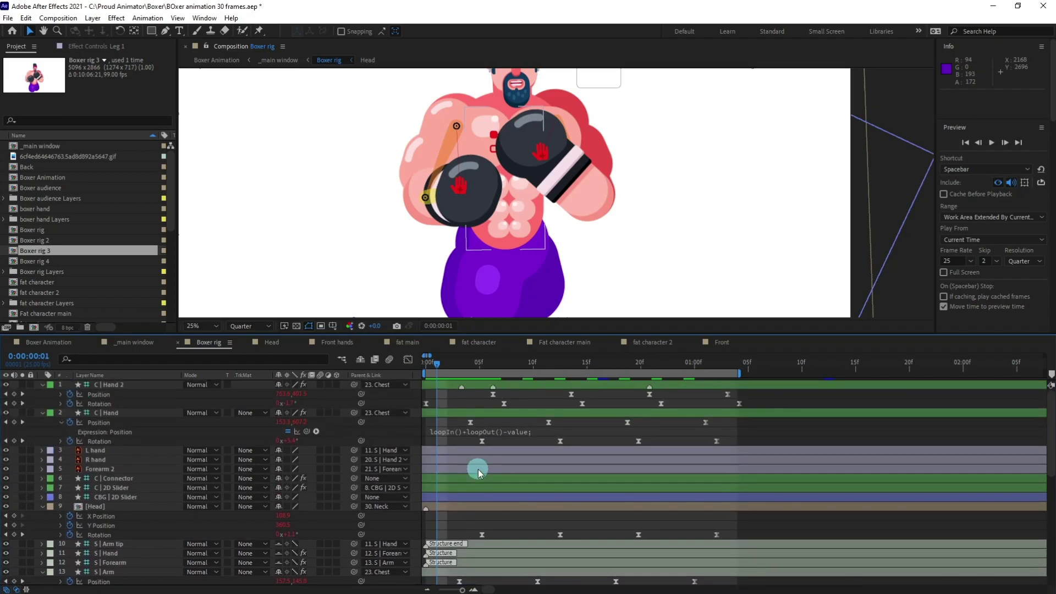
# - Start the animation preview and bring up the Head composition while it plays
pyautogui.press('space')
pyautogui.press(',')
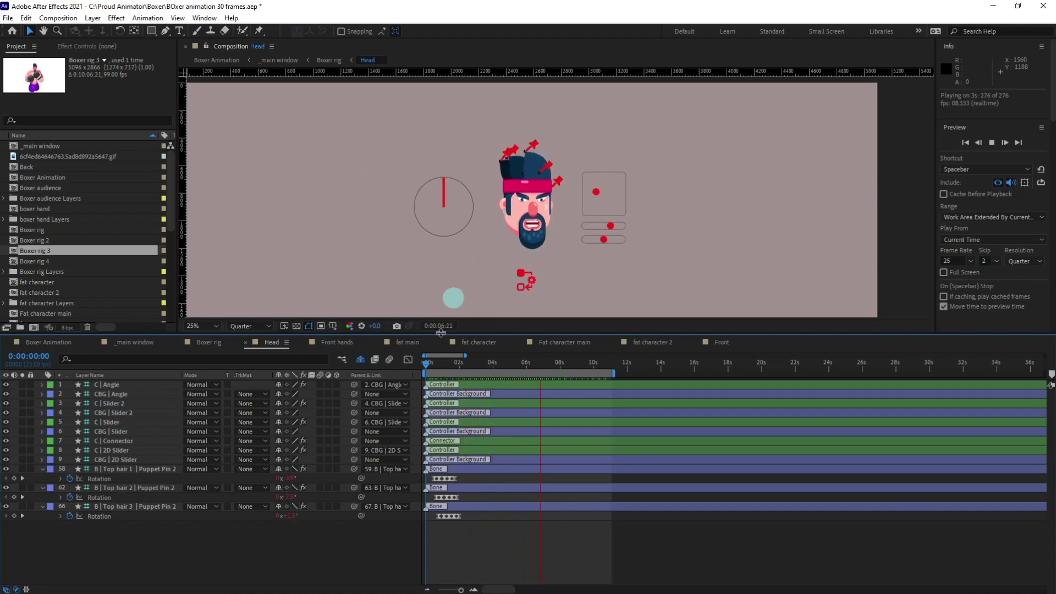
# - Stop the Head preview and move the work-area start to 0:00:00:00
pyautogui.press('space')
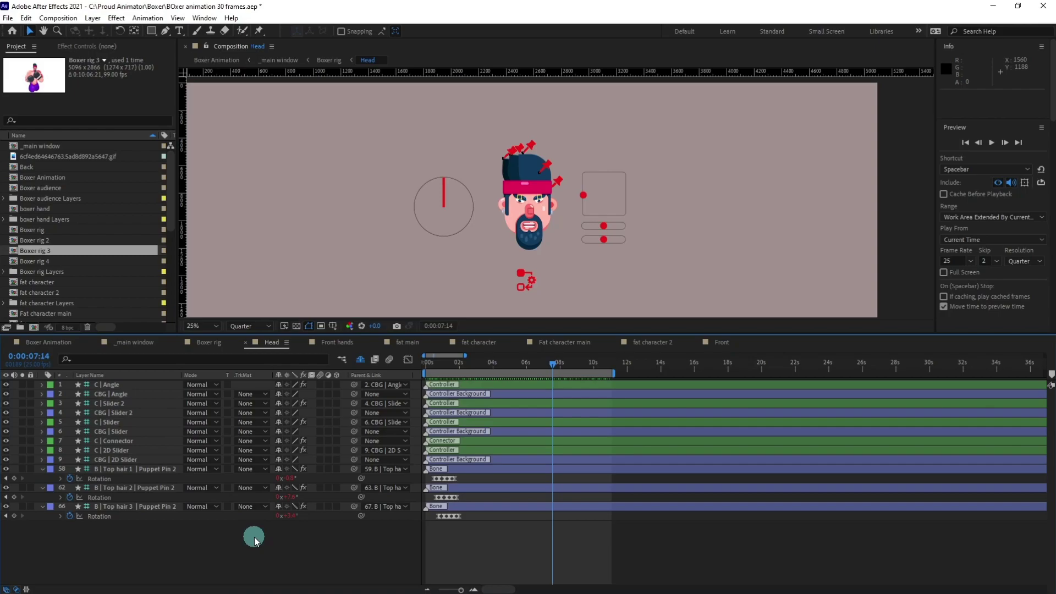
pyautogui.moveTo(445, 370); pyautogui.dragTo(424, 369)
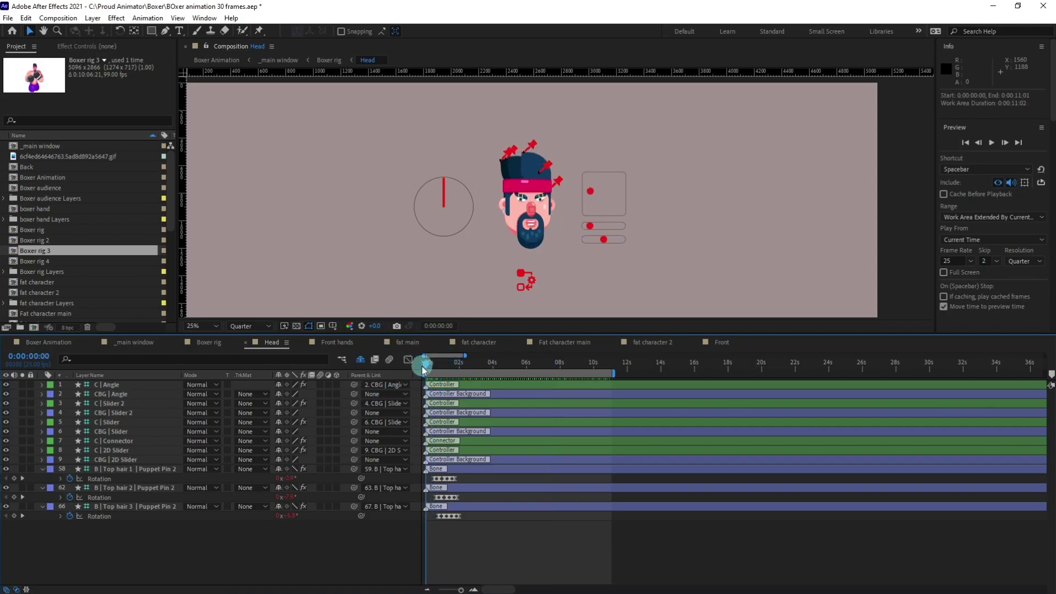
# - Show keyframed properties for all twelve head rig layers with U, then deselect them
pyautogui.click(115, 385)
pyautogui.keyDown('shift'); pyautogui.click(117, 505); pyautogui.keyUp('shift')
pyautogui.press('u')
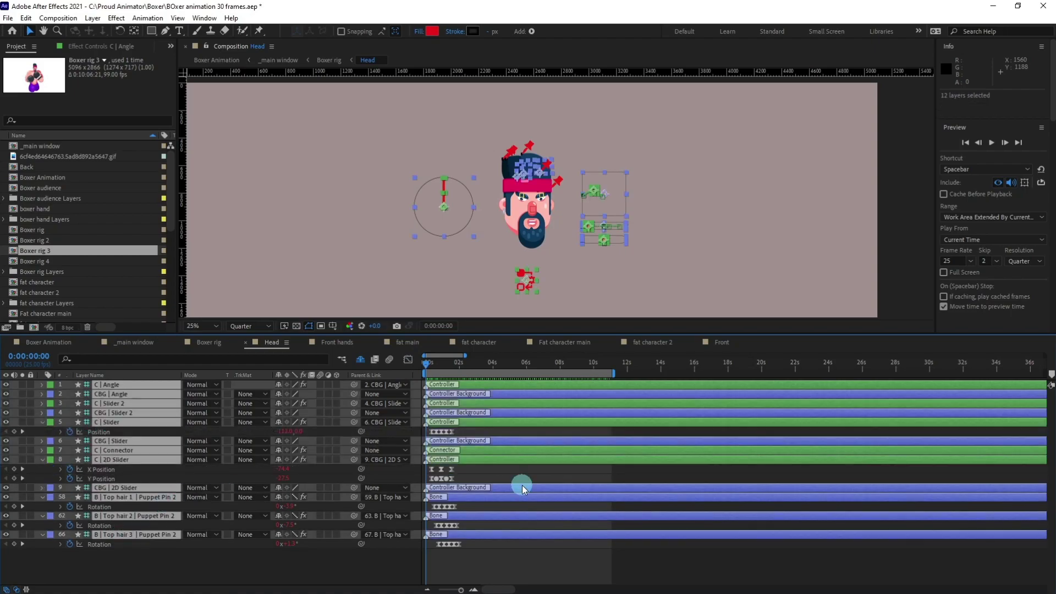
pyautogui.scroll(4, 525, 485)
pyautogui.click(578, 469)
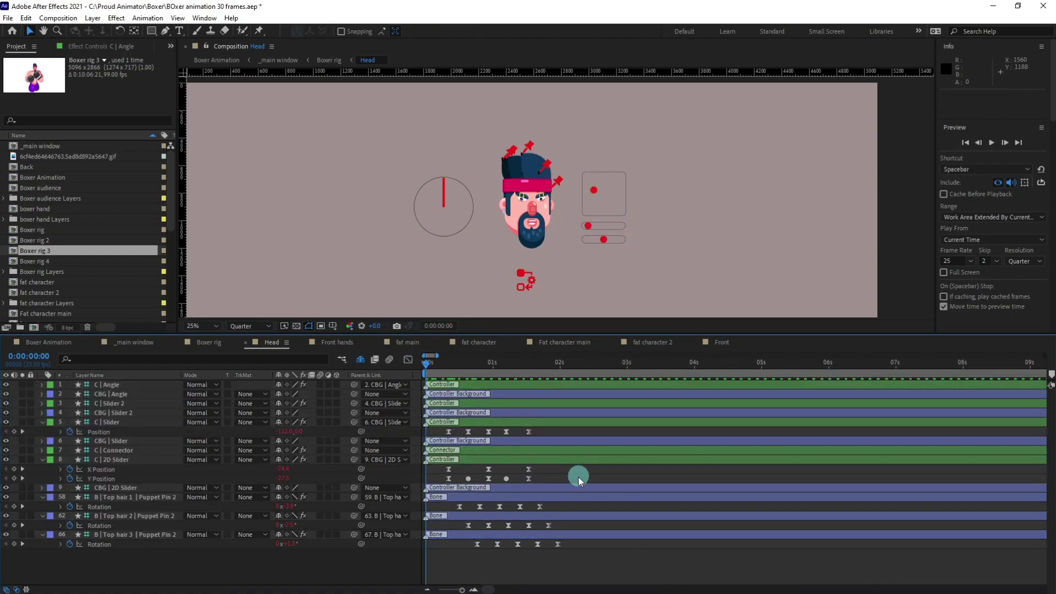
# - Preview the head animation, then select the C | Angle and C | 2D Slider controllers
pyautogui.press('space')
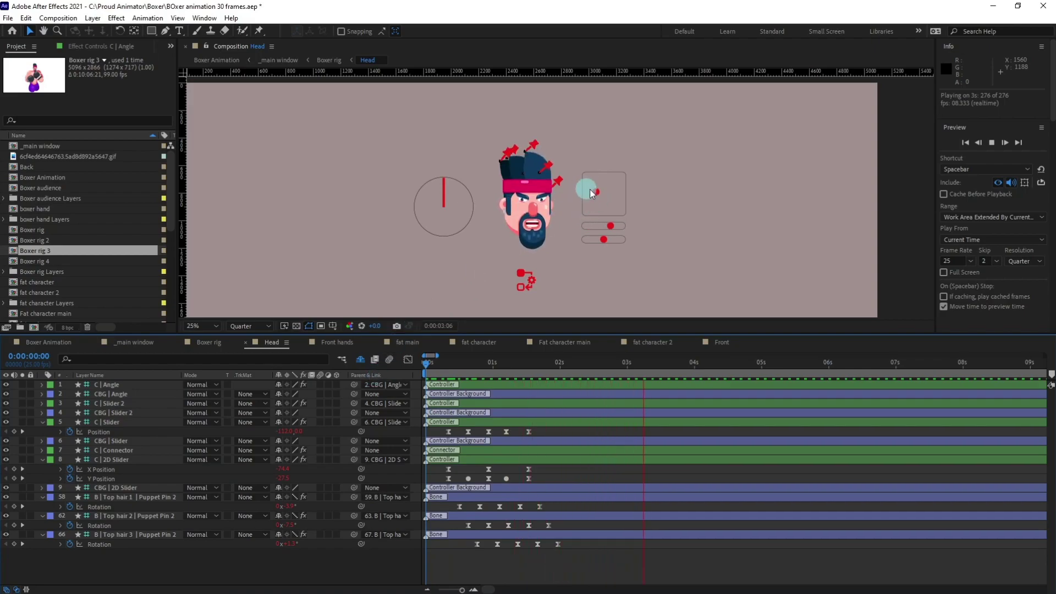
pyautogui.press('space')
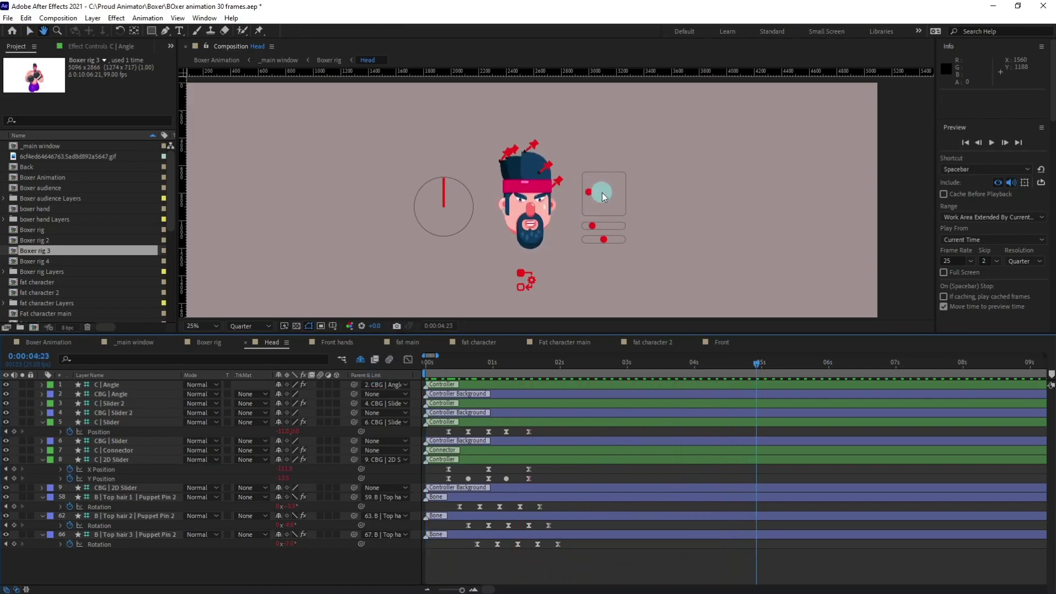
pyautogui.click(509, 386)
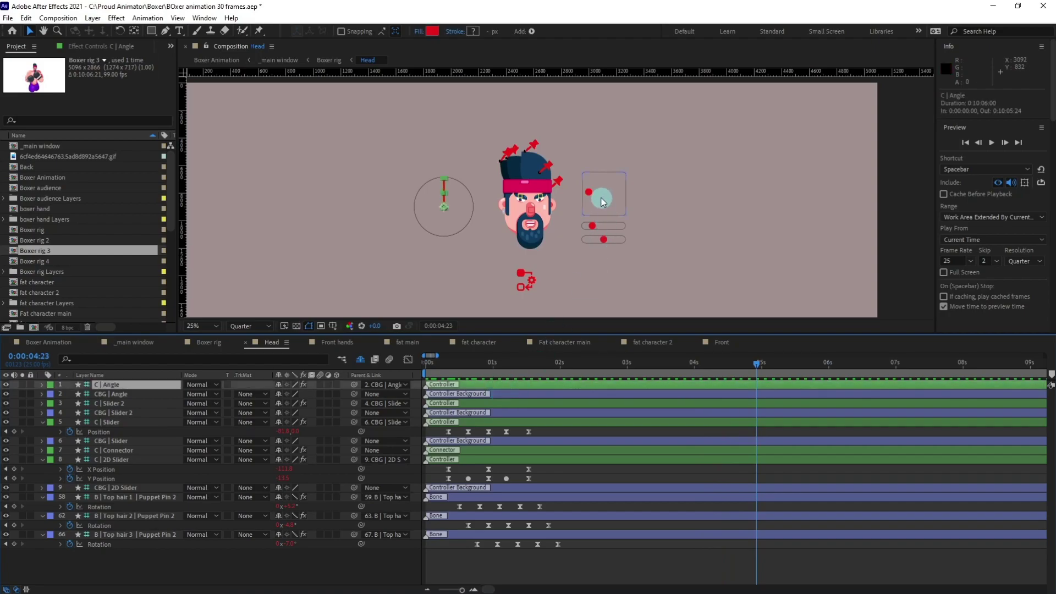
pyautogui.click(589, 194)
# - Test the 2D slider, top slider and Angle dial (rotated to 26.3°), then undo the changes
pyautogui.scroll(2, 594, 199)
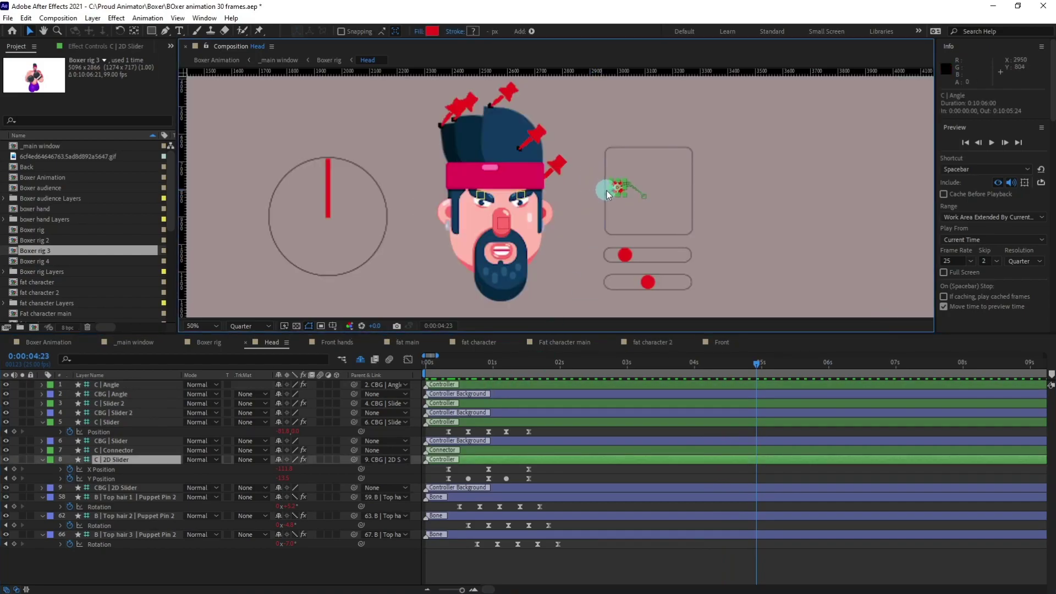
pyautogui.moveTo(617, 190); pyautogui.dragTo(638, 217)
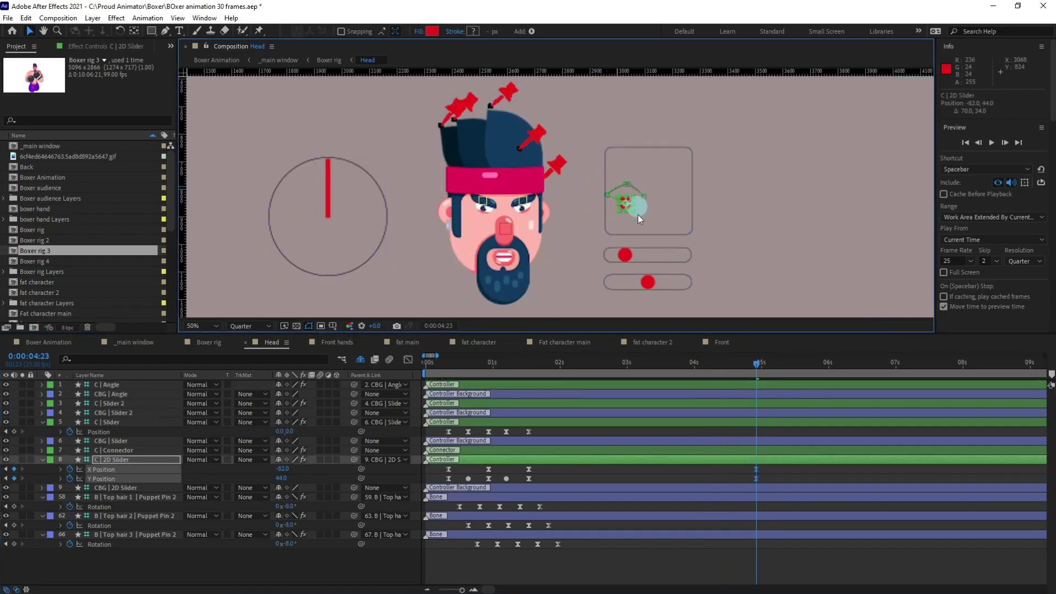
pyautogui.moveTo(629, 259); pyautogui.dragTo(637, 281)
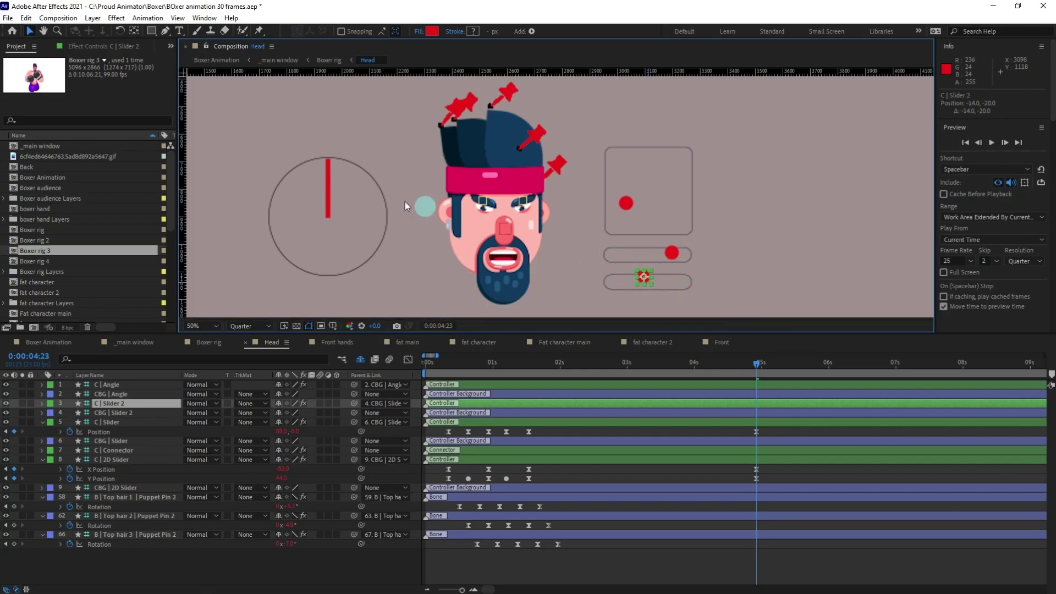
pyautogui.click(329, 173)
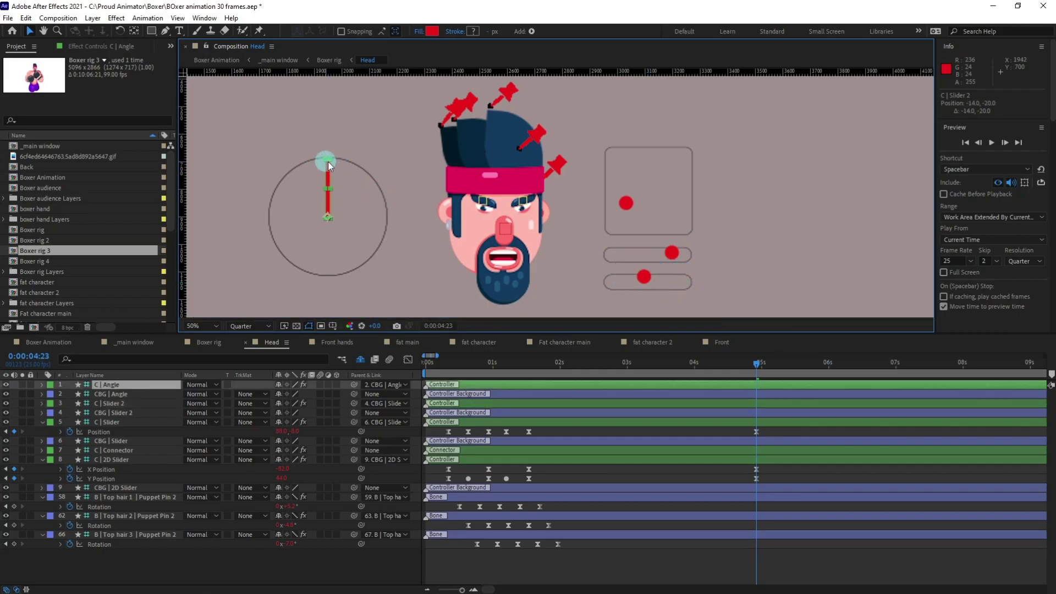
pyautogui.click(119, 31)
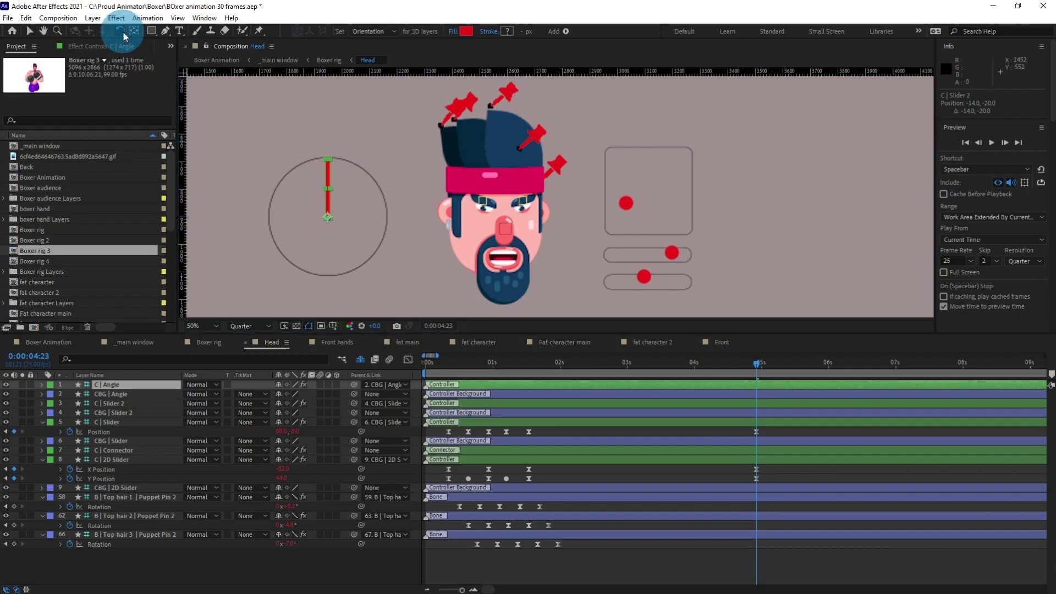
pyautogui.moveTo(332, 162)
pyautogui.mouseDown()
pyautogui.moveTo(355, 188)
pyautogui.moveTo(328, 166)
pyautogui.mouseUp()
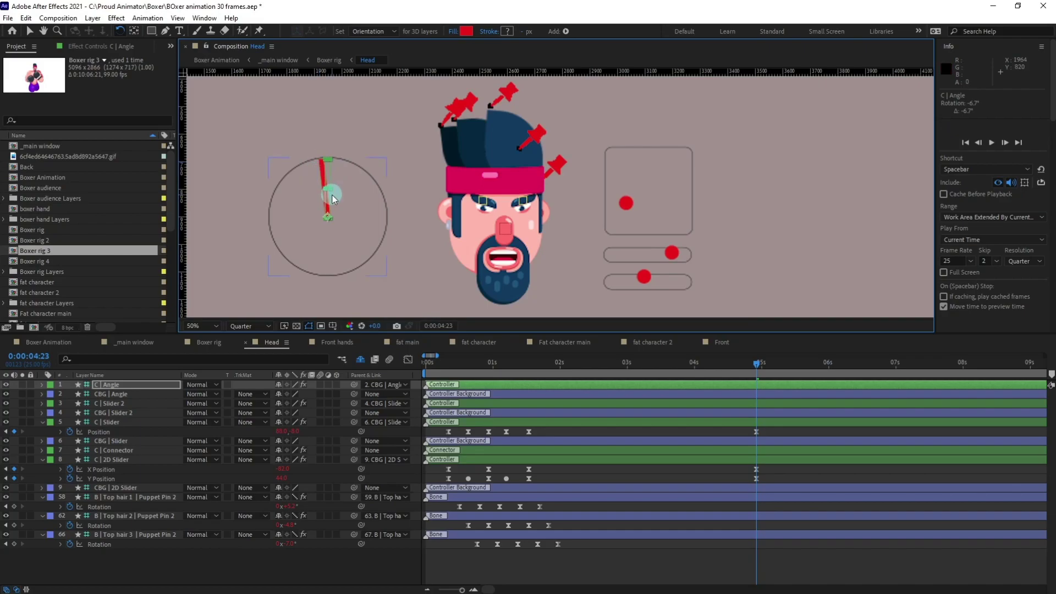
pyautogui.hotkey('ctrl', 'Down')
pyautogui.hotkey('ctrl', 'Down')
pyautogui.hotkey('ctrl', 'Down')
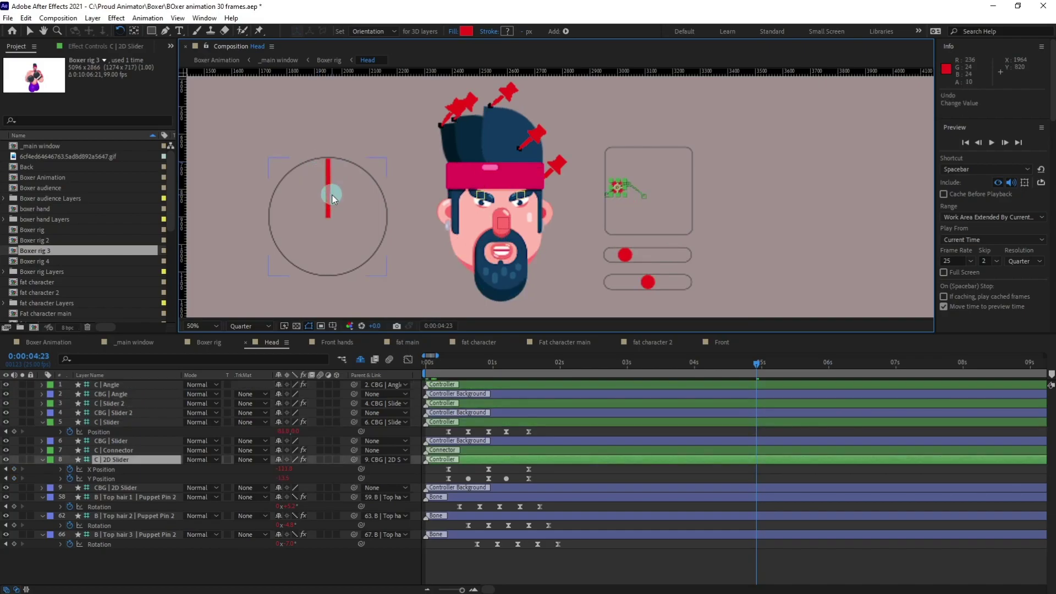
# - Preview the head animation from 0:00:00:14, stop at 0:00:00:09, and deselect C | 2D Slider
pyautogui.click(464, 365)
pyautogui.scroll(-1, 509, 306)
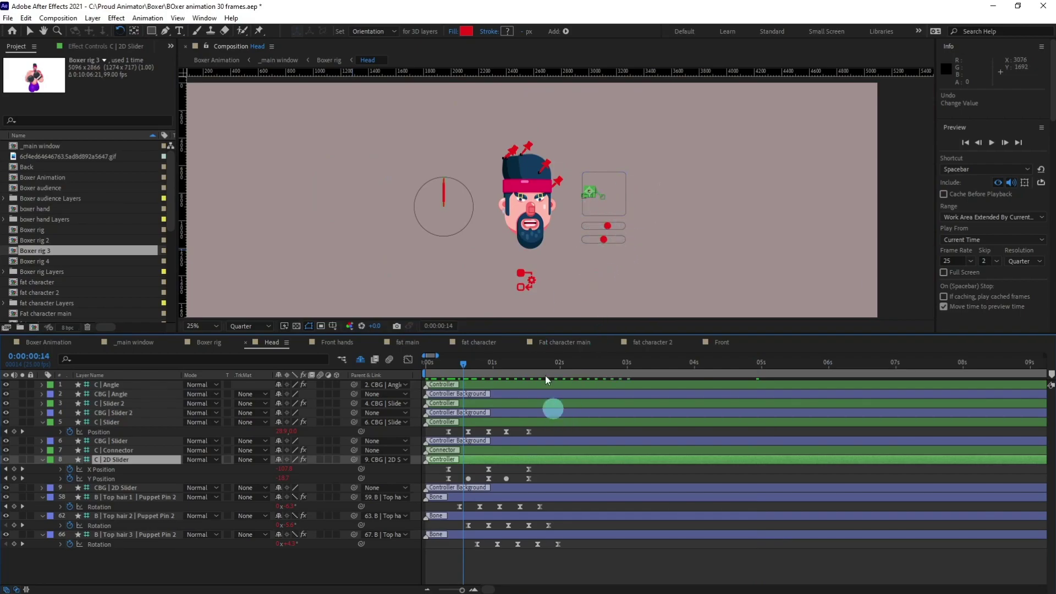
pyautogui.press('space')
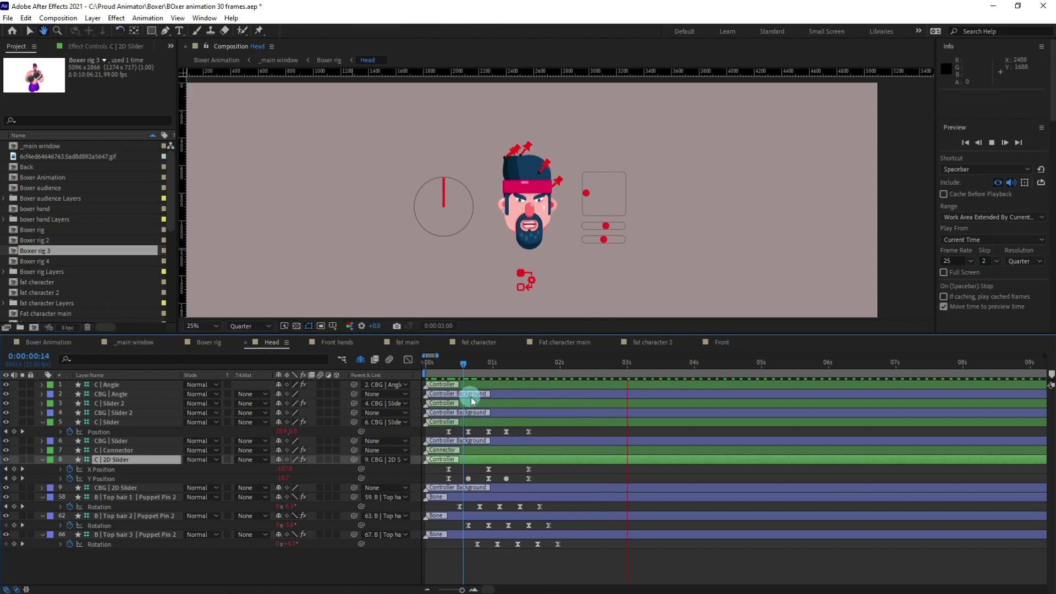
pyautogui.click(450, 365)
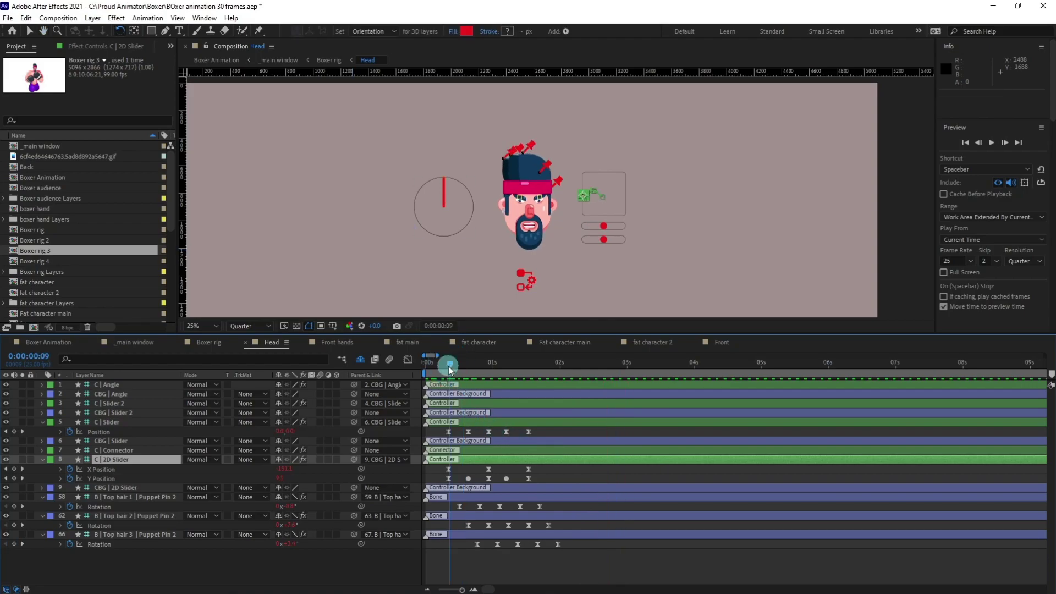
pyautogui.click(552, 430)
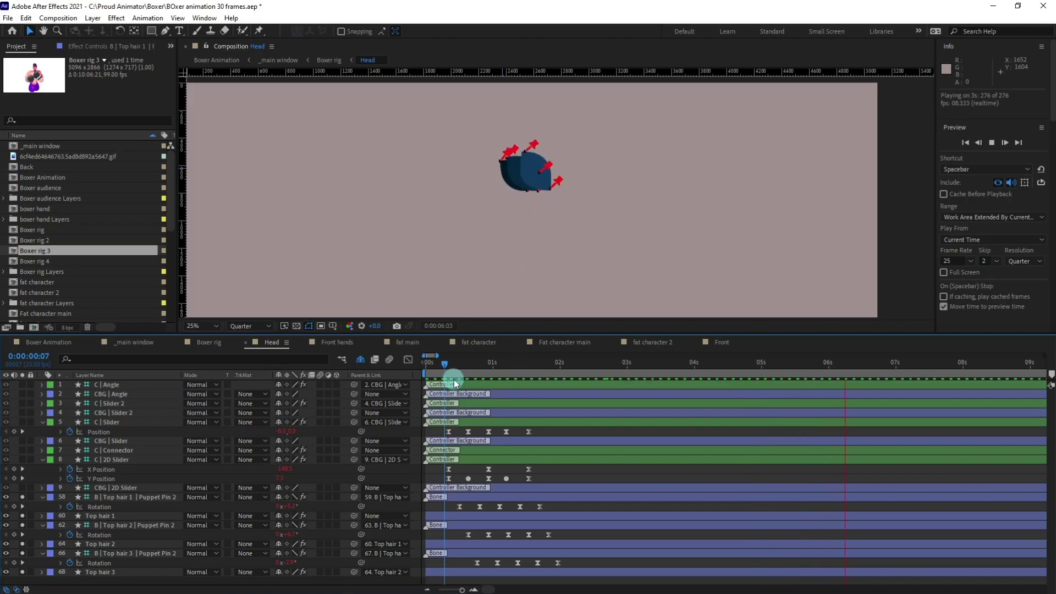
# - Stop at 0:00:00:07, marquee-select the three hair pins' Rotation keyframes, and zoom the timeline
pyautogui.click(511, 190)
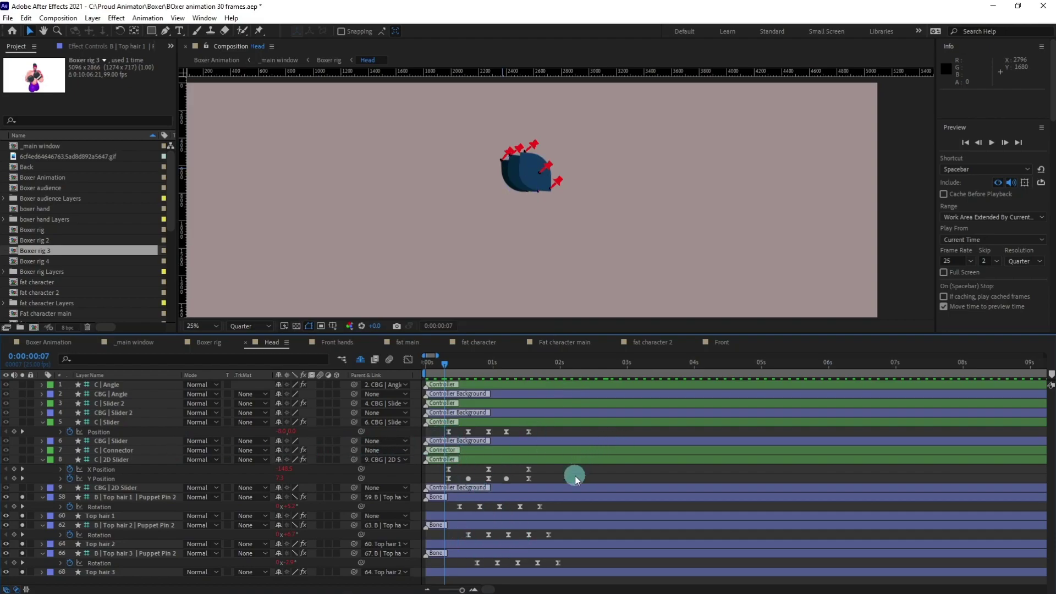
pyautogui.moveTo(599, 506); pyautogui.dragTo(449, 577)
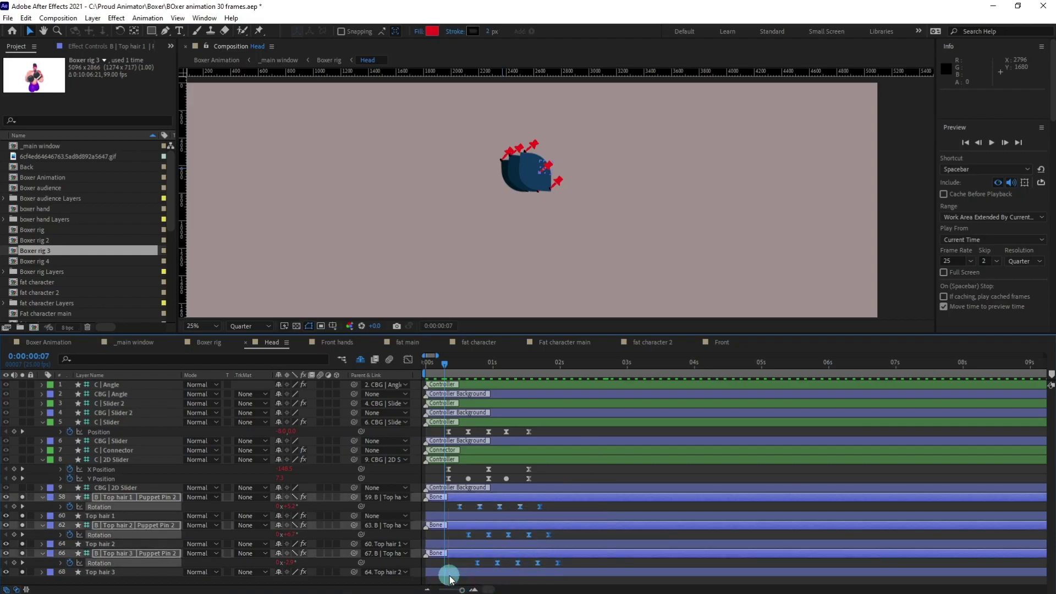
pyautogui.press('=')
pyautogui.click(539, 532)
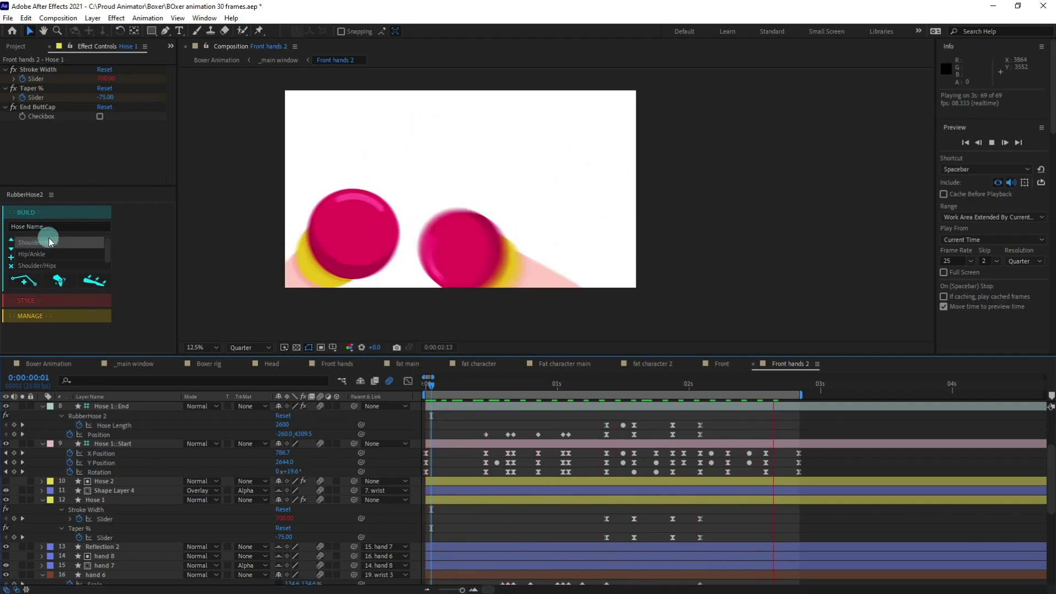
# - Browse the RubberHose STYLE presets, select Hose 1, and scrub to 0:00:01:13
pyautogui.click(48, 301)
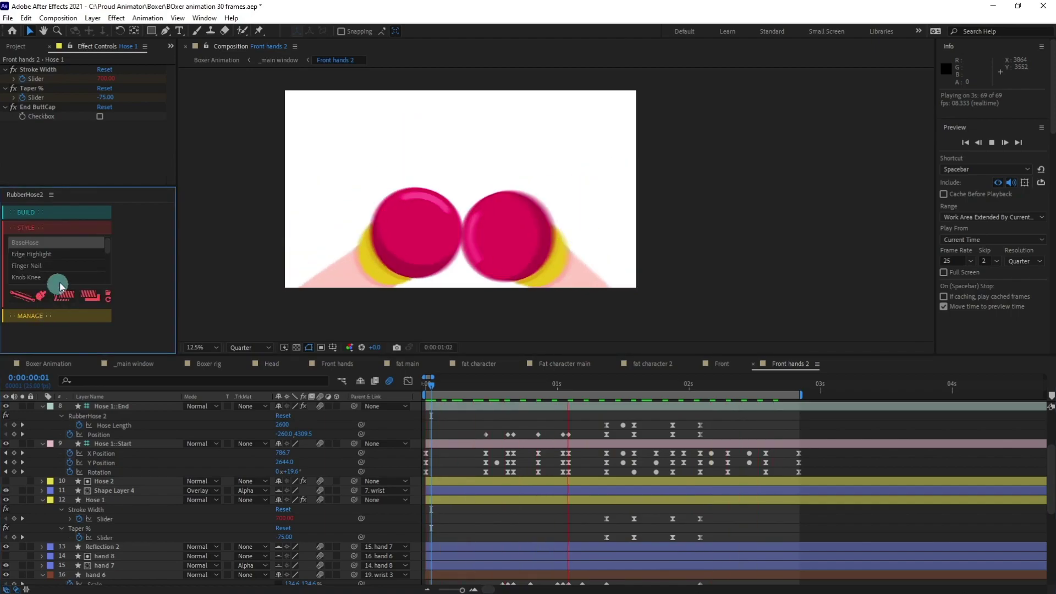
pyautogui.moveTo(106, 246); pyautogui.dragTo(111, 283)
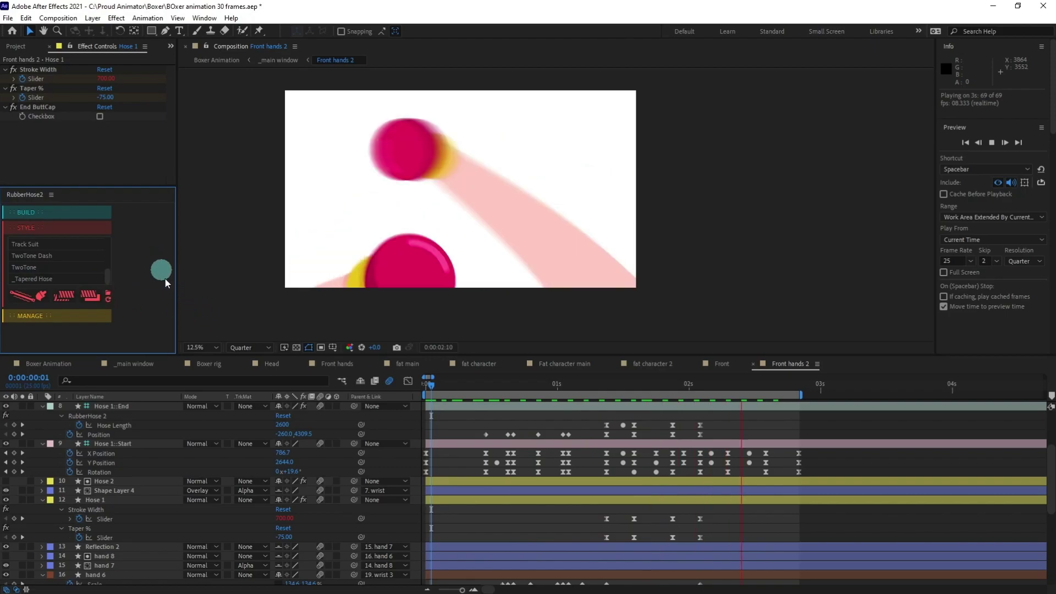
pyautogui.click(106, 500)
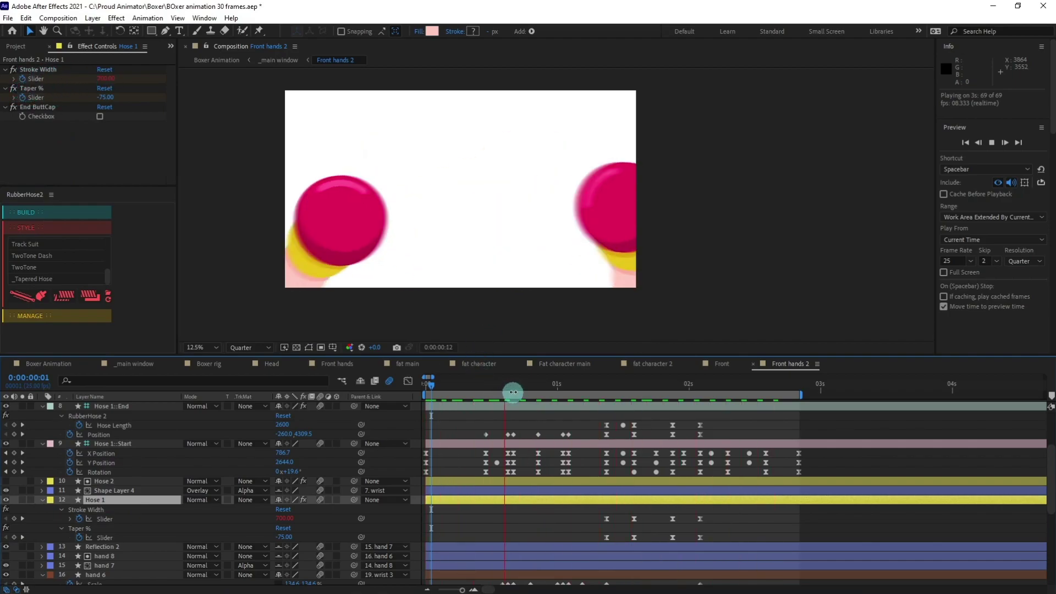
pyautogui.moveTo(519, 385); pyautogui.dragTo(625, 384)
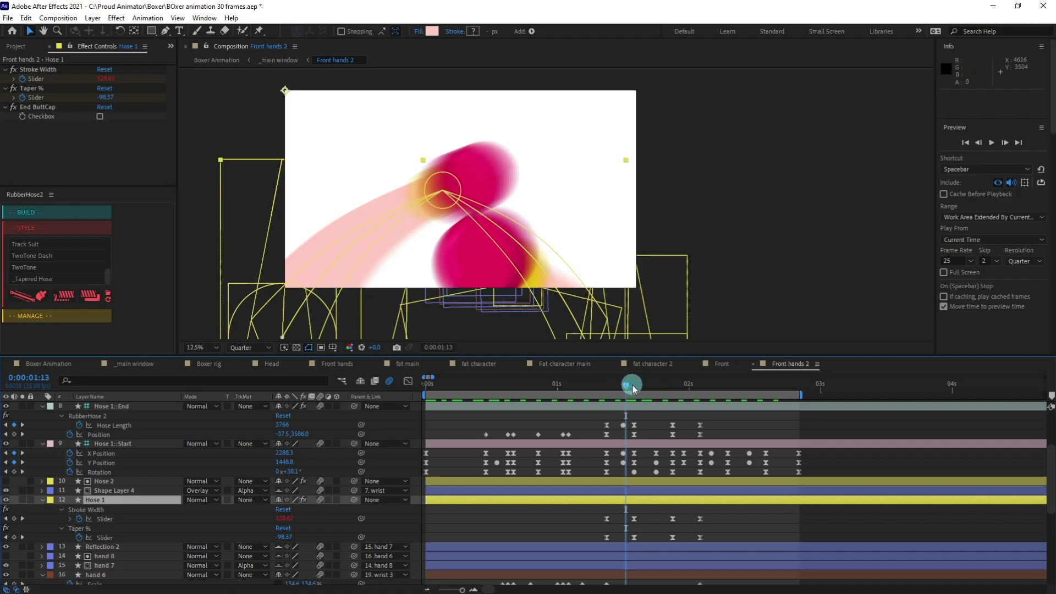
# - Scrub the Front hands 2 punch between 0:00:01:09 and 0:00:01:15 and select the wrist layer
pyautogui.moveTo(632, 388); pyautogui.dragTo(624, 387)
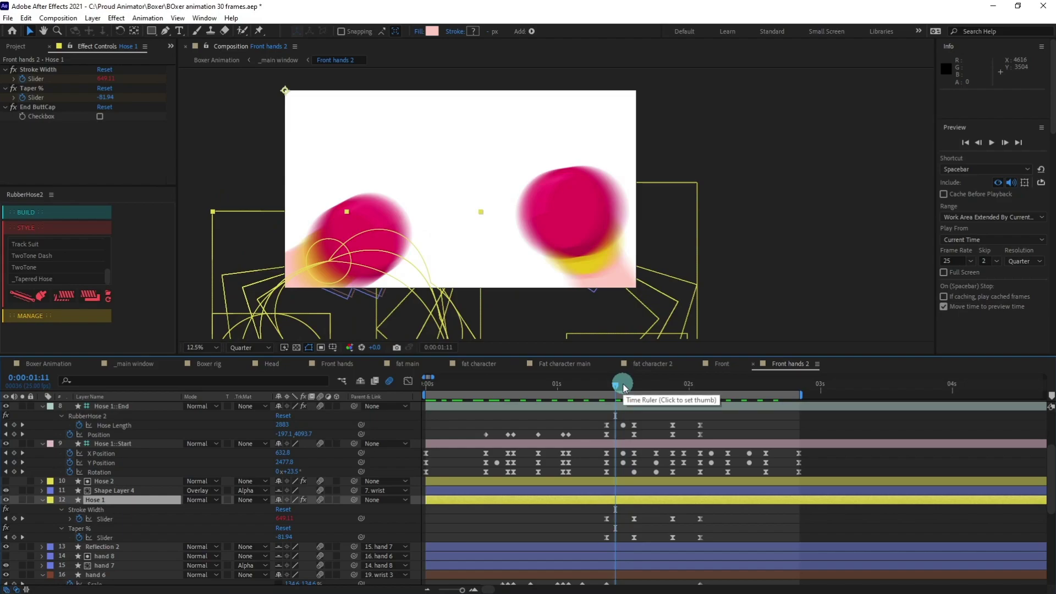
pyautogui.scroll(1, 623, 388)
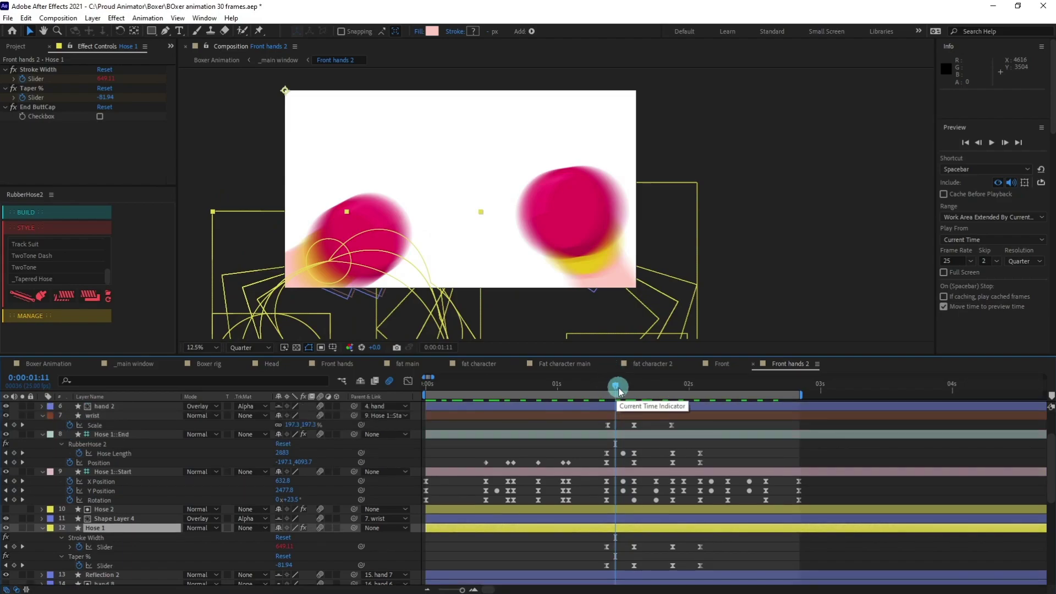
pyautogui.moveTo(601, 388); pyautogui.dragTo(626, 384)
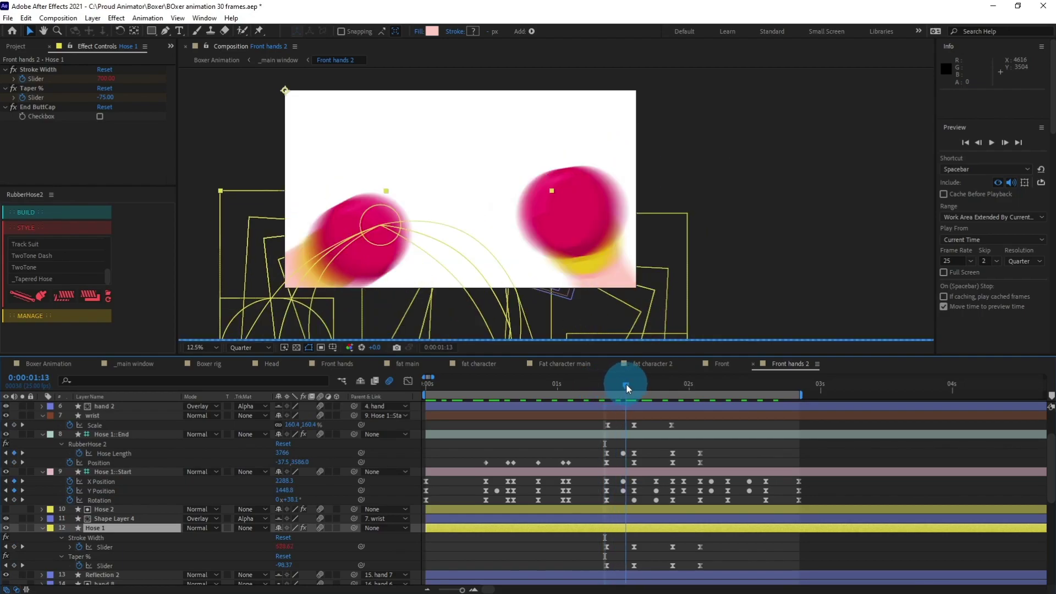
pyautogui.click(398, 202)
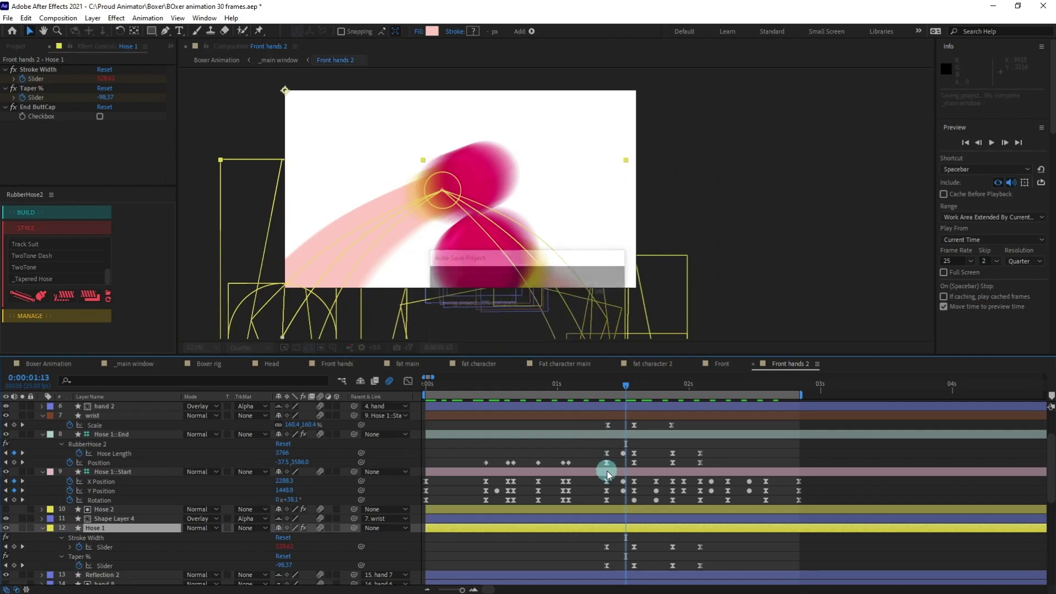
pyautogui.click(133, 420)
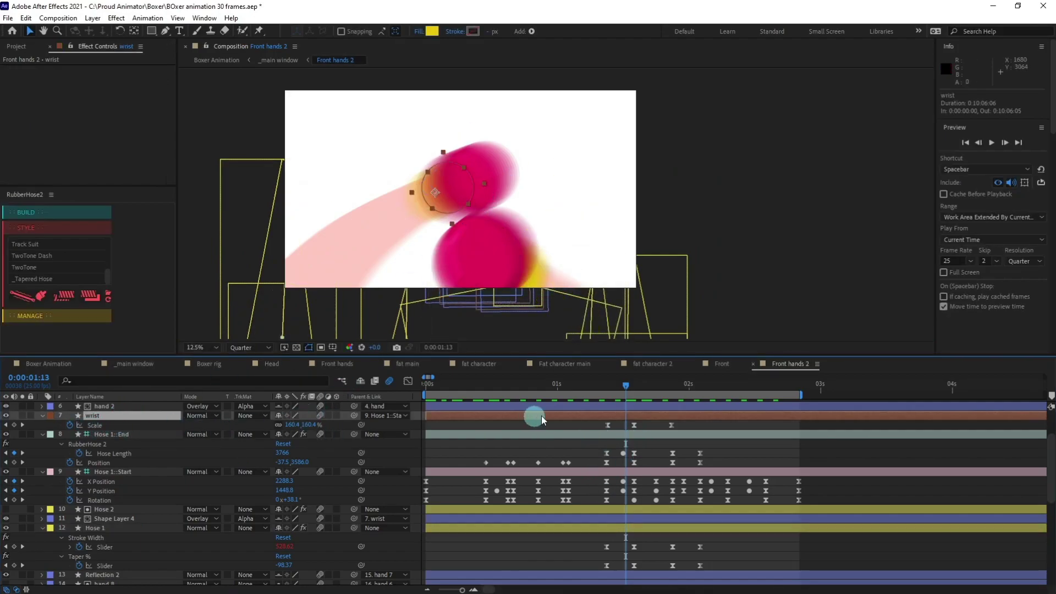
pyautogui.moveTo(631, 385); pyautogui.dragTo(720, 395)
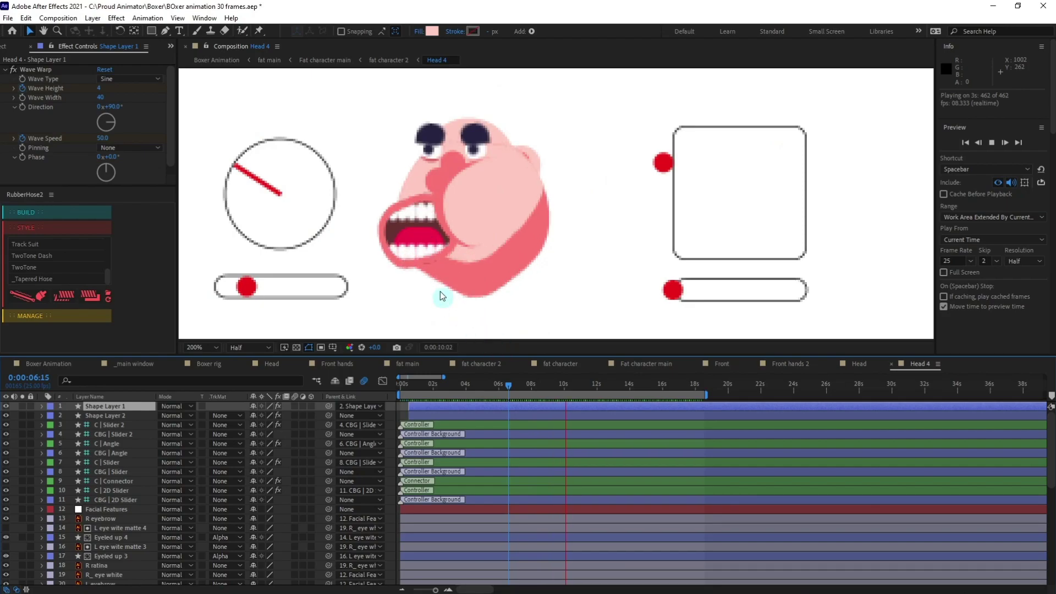
# - Select Shape Layer 1's Wave Warp and reveal its animated properties with U
pyautogui.click(455, 384)
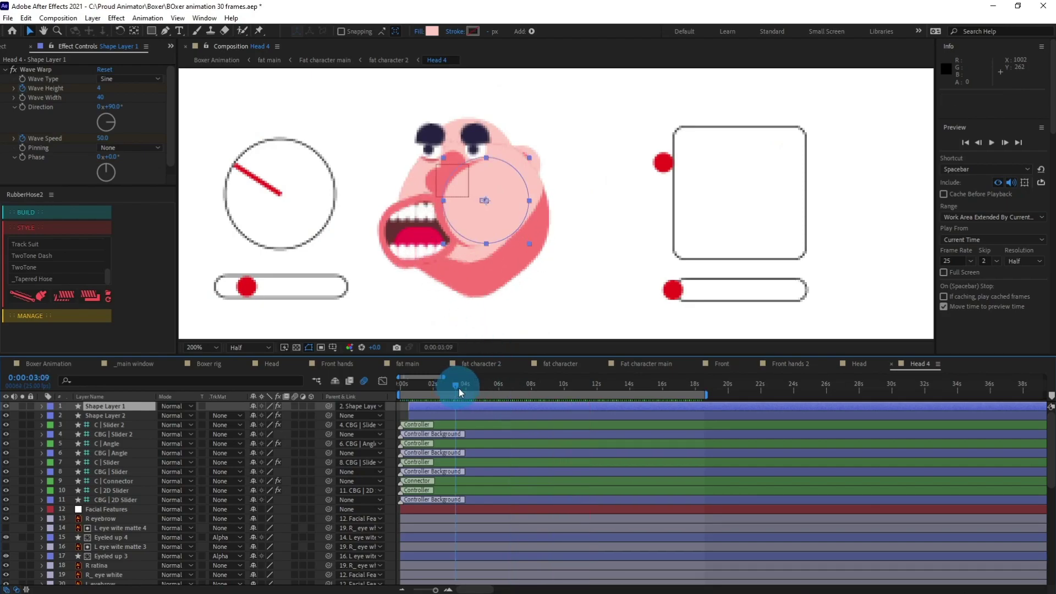
pyautogui.click(33, 69)
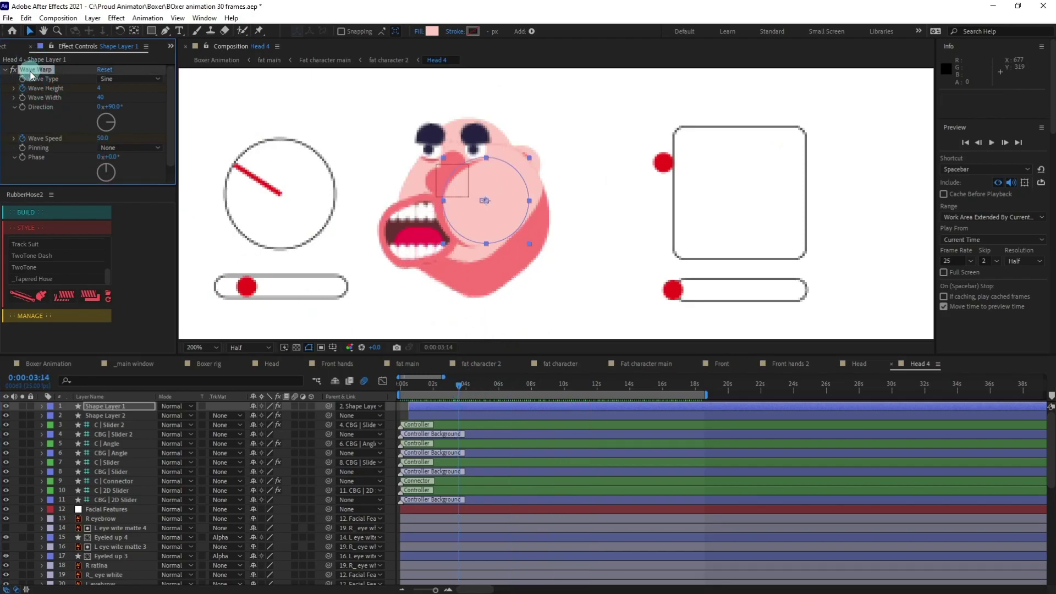
pyautogui.click(40, 107)
pyautogui.press('u')
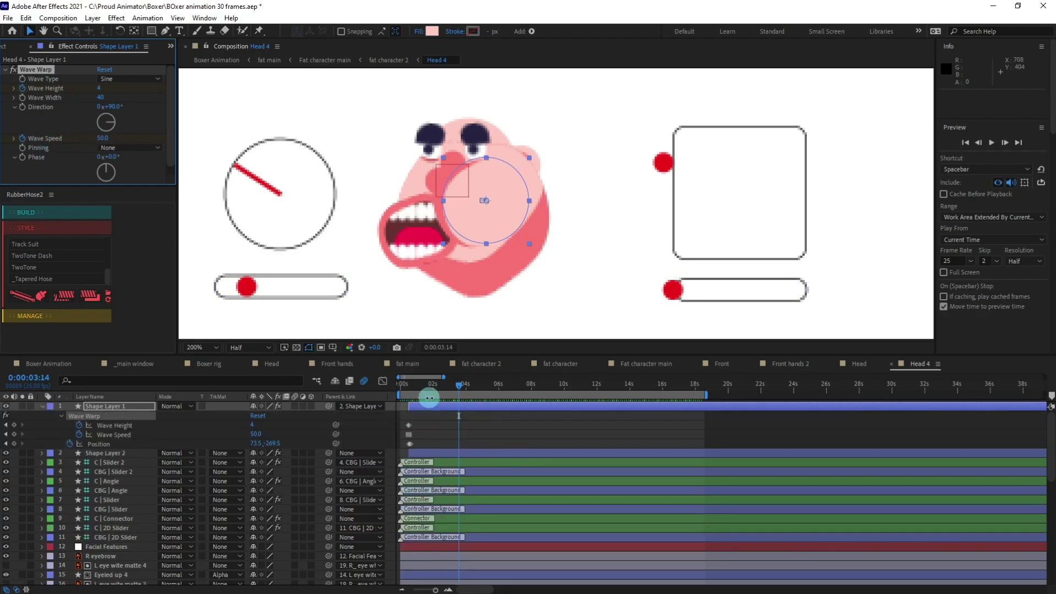
# - Zoom to the first Wave Warp keyframes and preview the face, stopping at 0:00:03:03
pyautogui.press('i')
pyautogui.press('=')
pyautogui.press('=')
pyautogui.press('=')
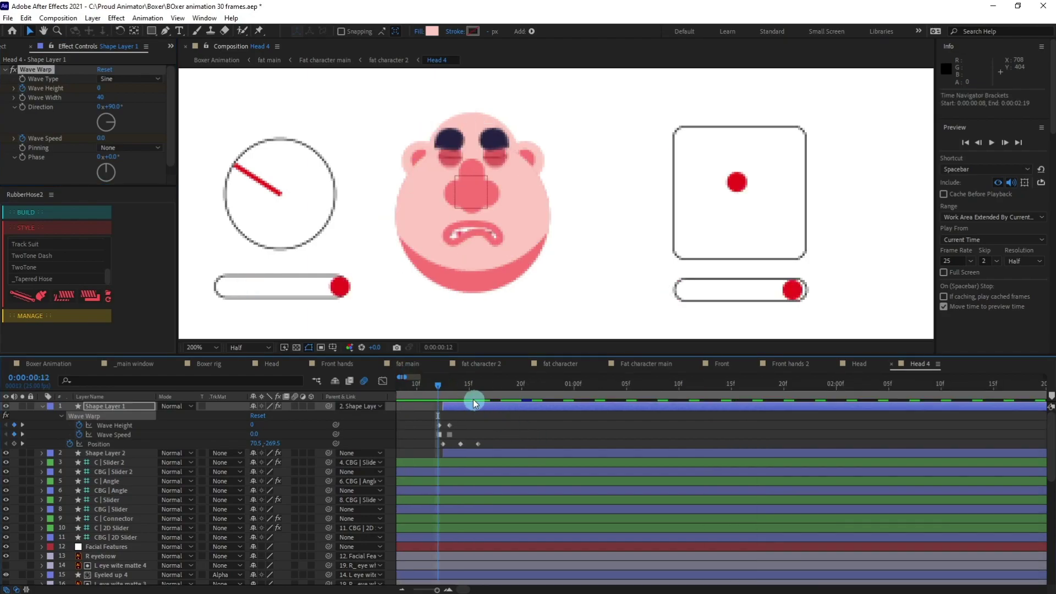
pyautogui.moveTo(441, 385)
pyautogui.mouseDown()
pyautogui.moveTo(463, 381)
pyautogui.moveTo(437, 382)
pyautogui.mouseUp()
pyautogui.press('space')
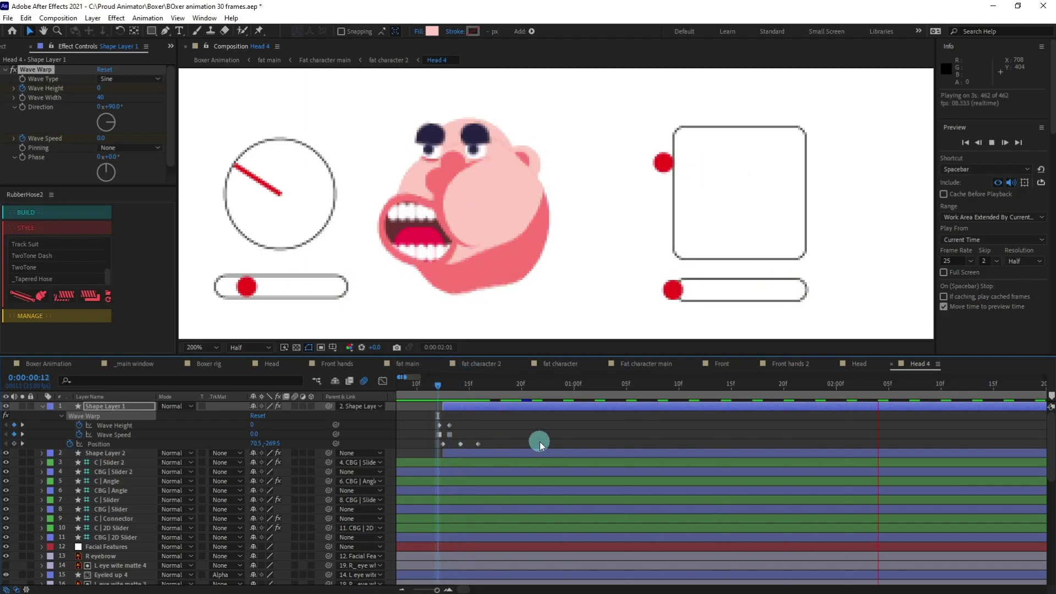
pyautogui.click(476, 244)
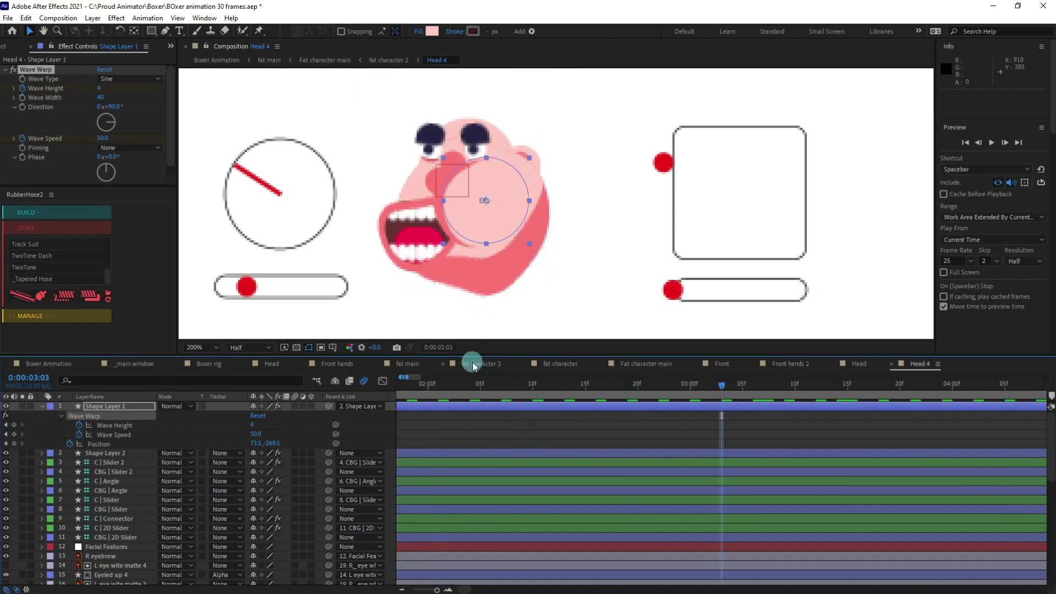
# - Open the fat main composition and play it from 0:00:02:12
pyautogui.click(554, 364)
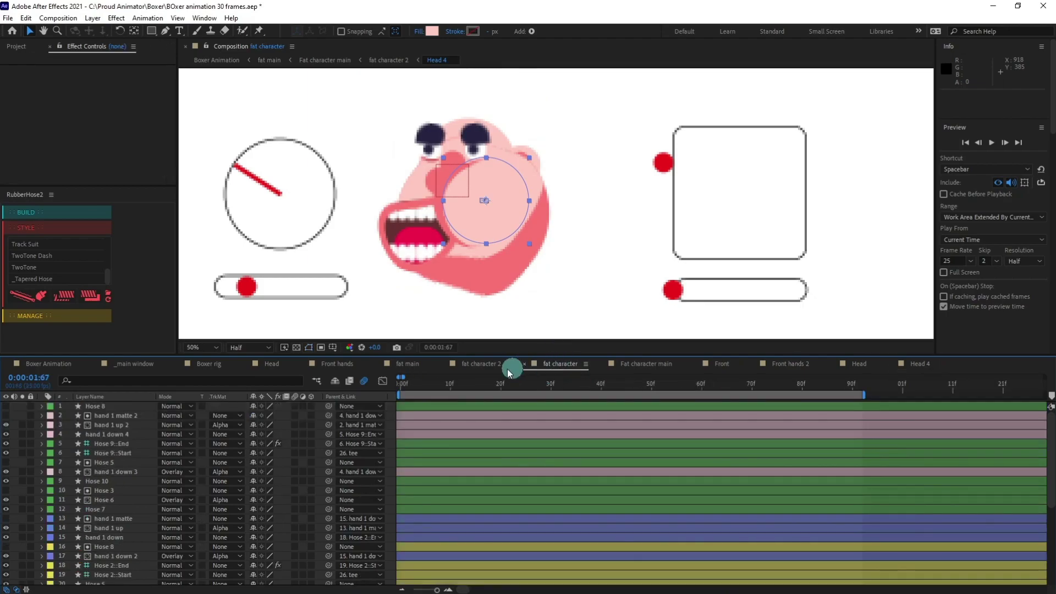
pyautogui.click(483, 365)
pyautogui.click(672, 384)
pyautogui.click(697, 428)
pyautogui.press('space')
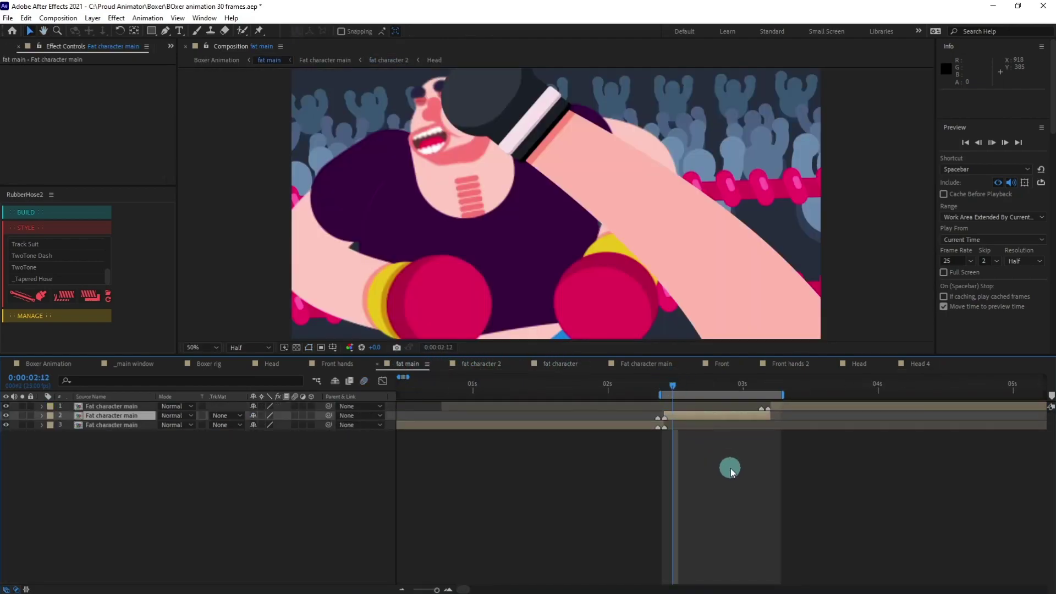
# - Reveal layer 2's Time Remap keyframes, inspect the first two, and preview the work area
pyautogui.hotkey('ctrl', 'alt', 't')
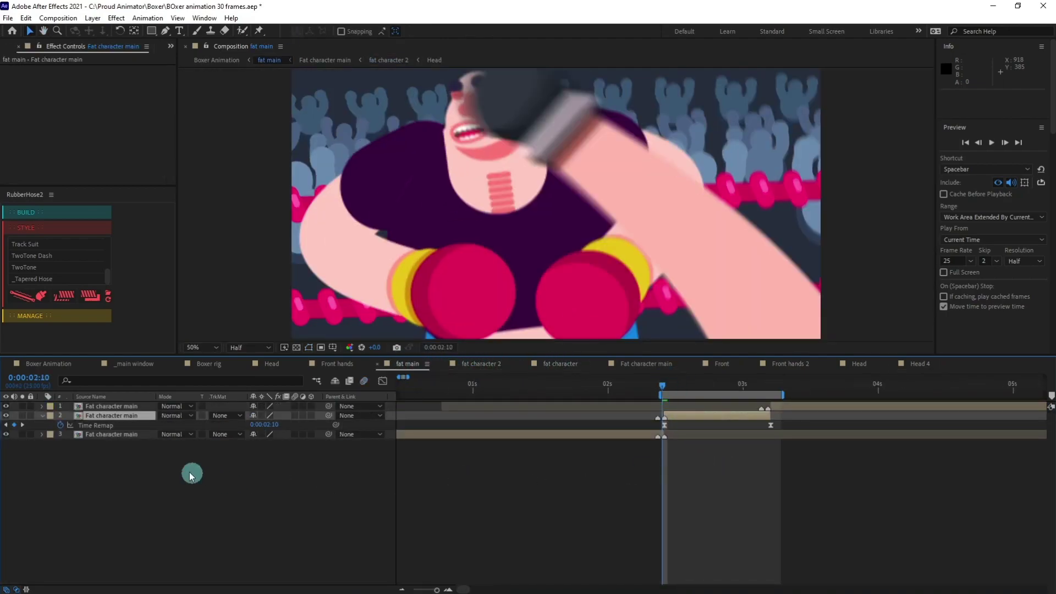
pyautogui.click(94, 431)
pyautogui.click(775, 422)
pyautogui.click(677, 391)
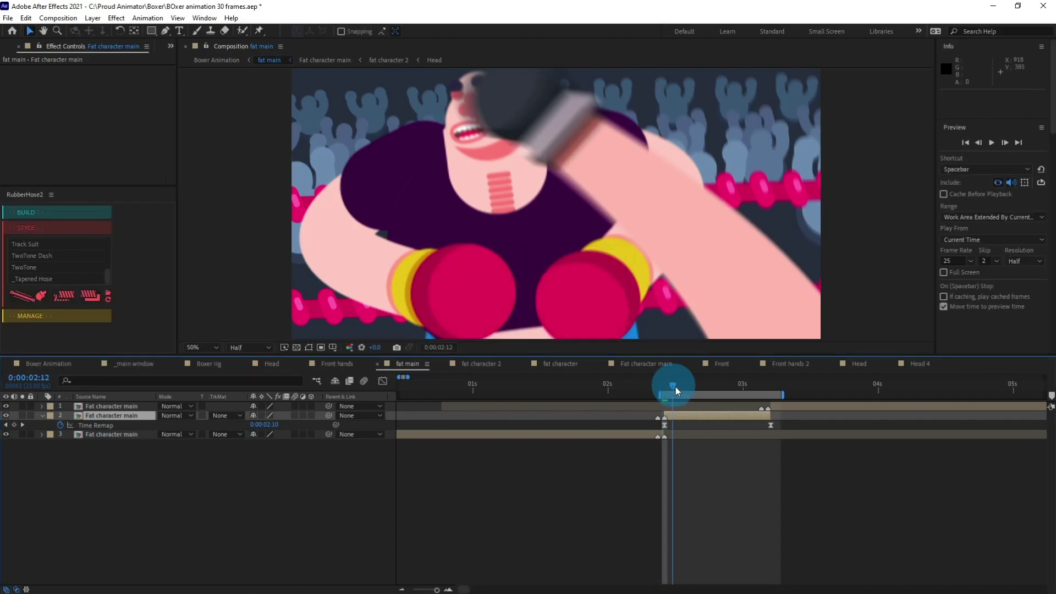
pyautogui.click(769, 425)
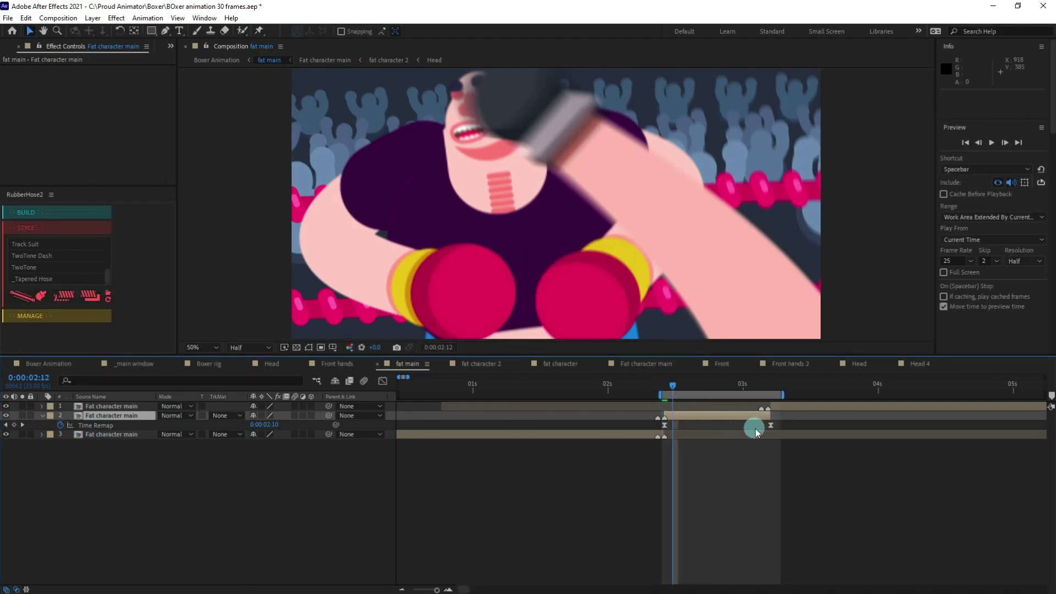
pyautogui.click(680, 395)
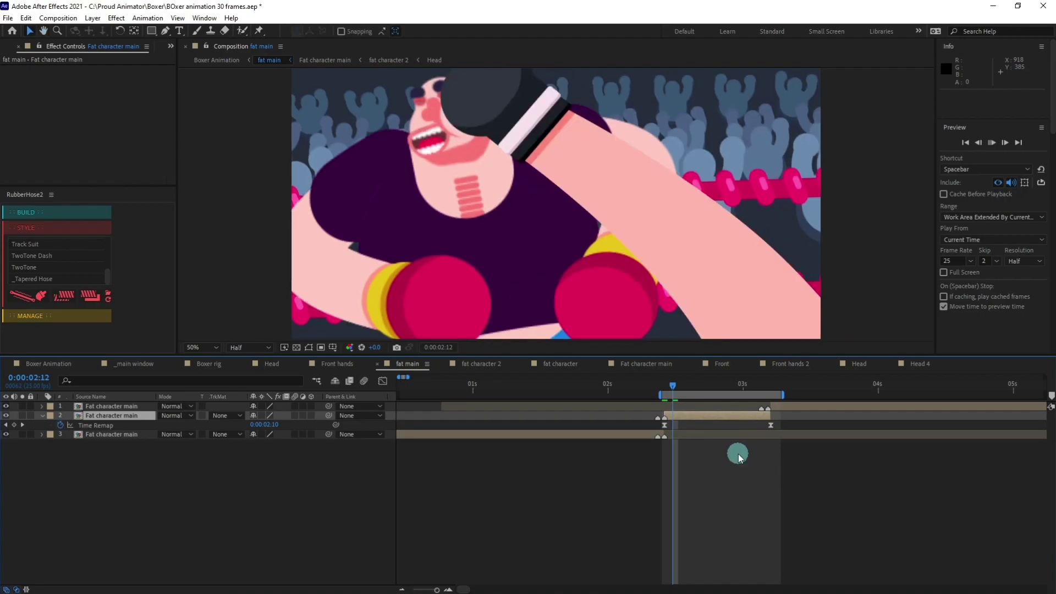
pyautogui.click(755, 495)
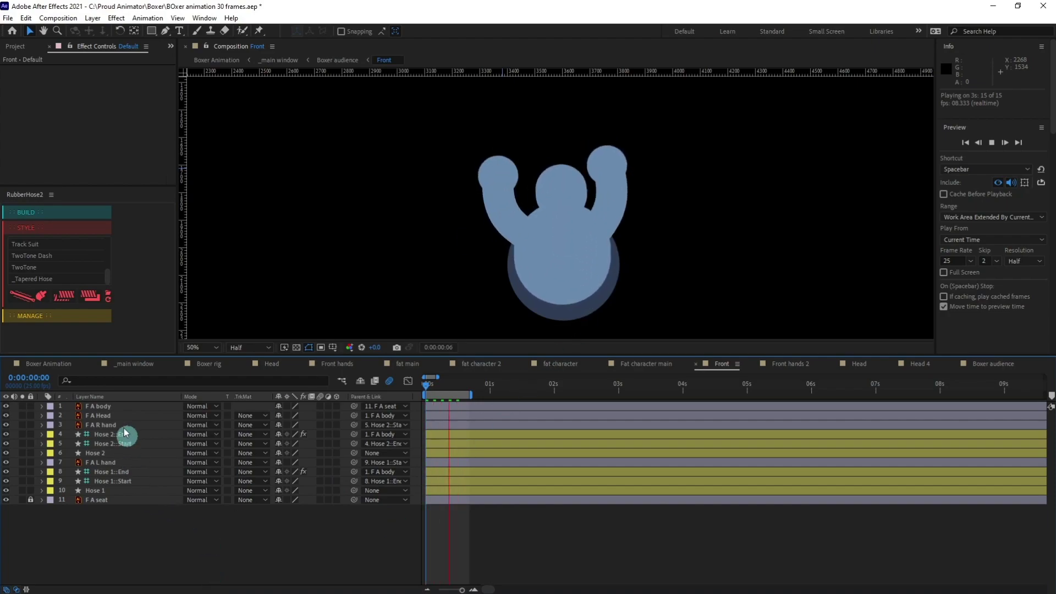
# - Reveal keyframes on Front's layers 1–10, scrub to 0:00:00:07, then deselect all
pyautogui.press('space')
pyautogui.hotkey('ctrl', 'Down')
pyautogui.keyDown('shift'); pyautogui.click(114, 491); pyautogui.keyUp('shift')
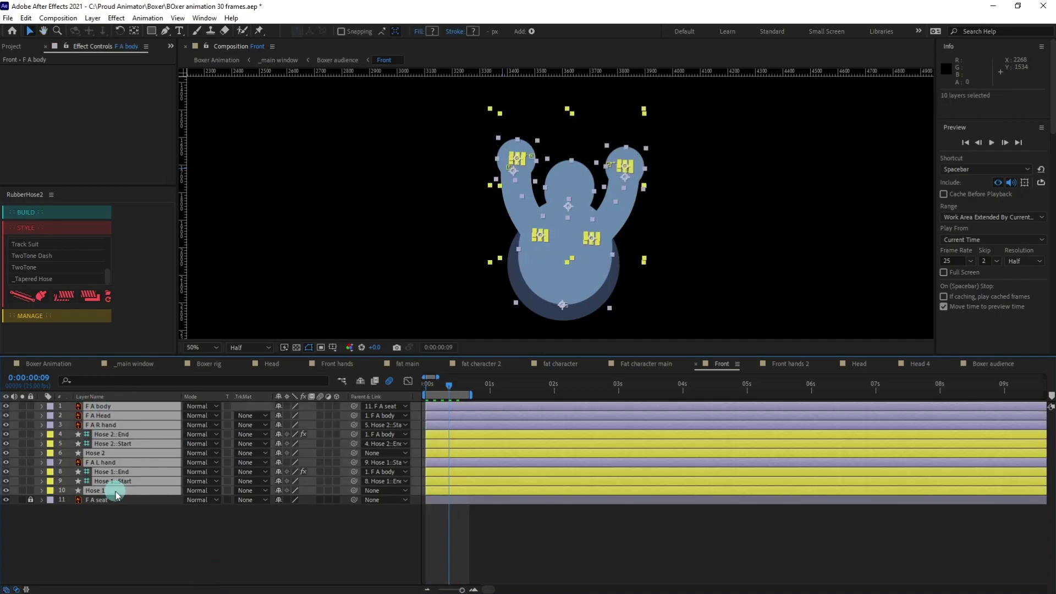
pyautogui.press('u')
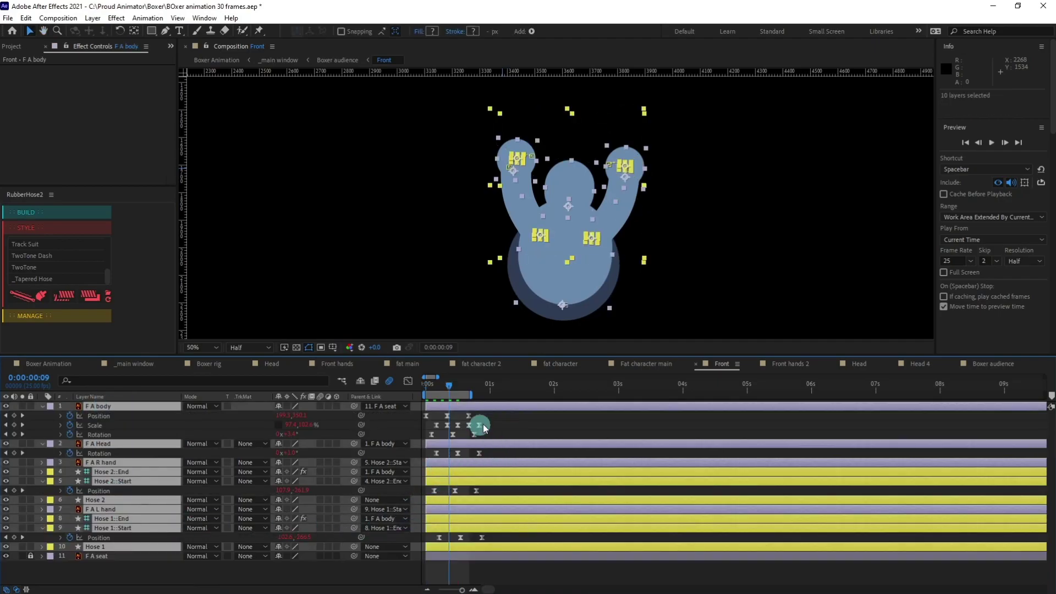
pyautogui.moveTo(449, 388); pyautogui.dragTo(443, 389)
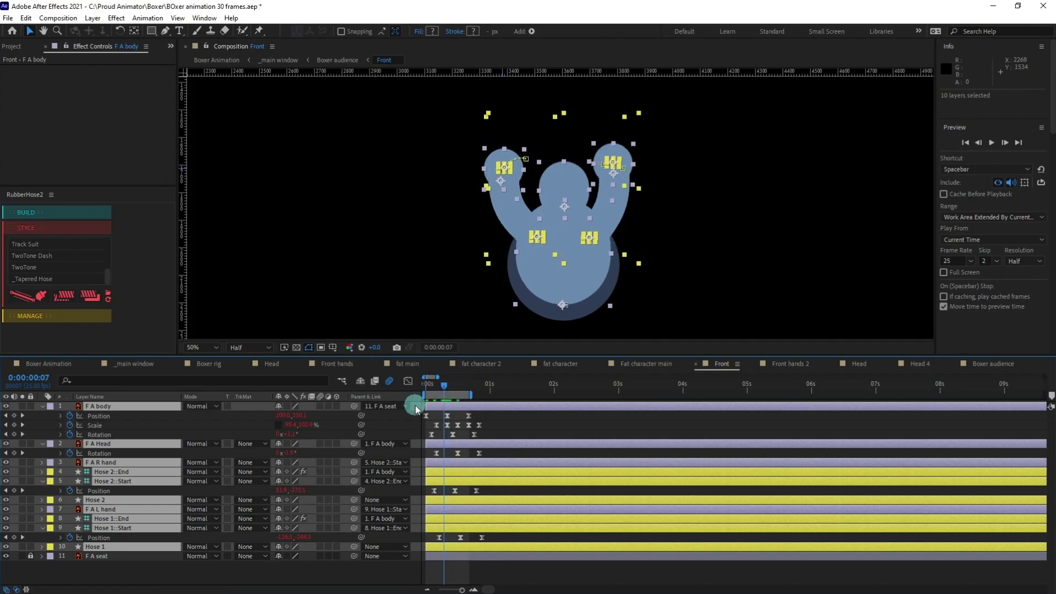
pyautogui.click(545, 420)
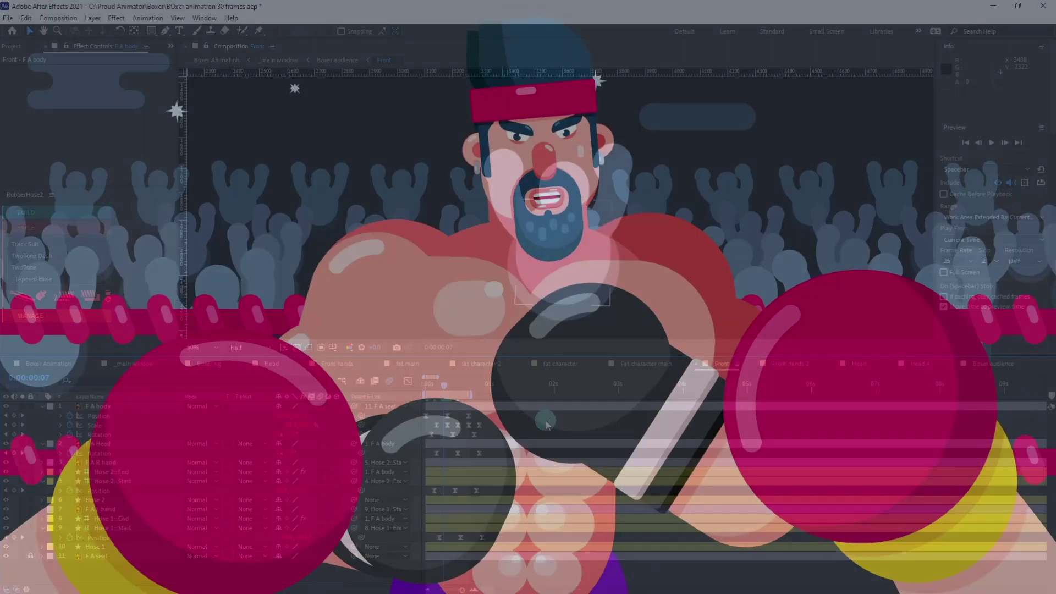